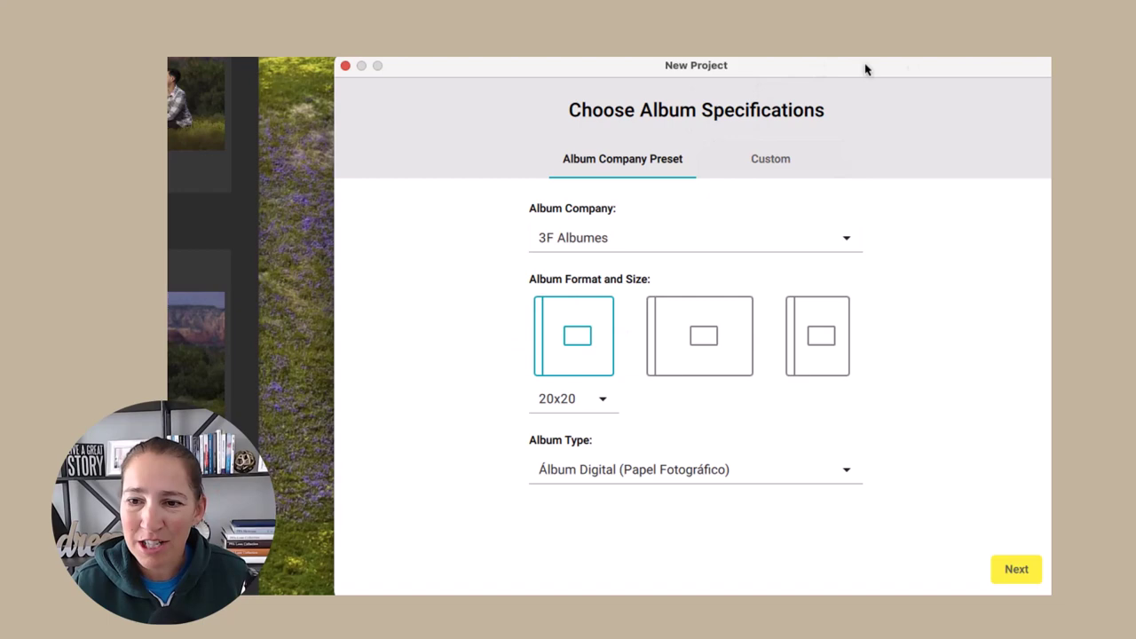
# - Choose ProDPI as the album company
pyautogui.click(601, 245)
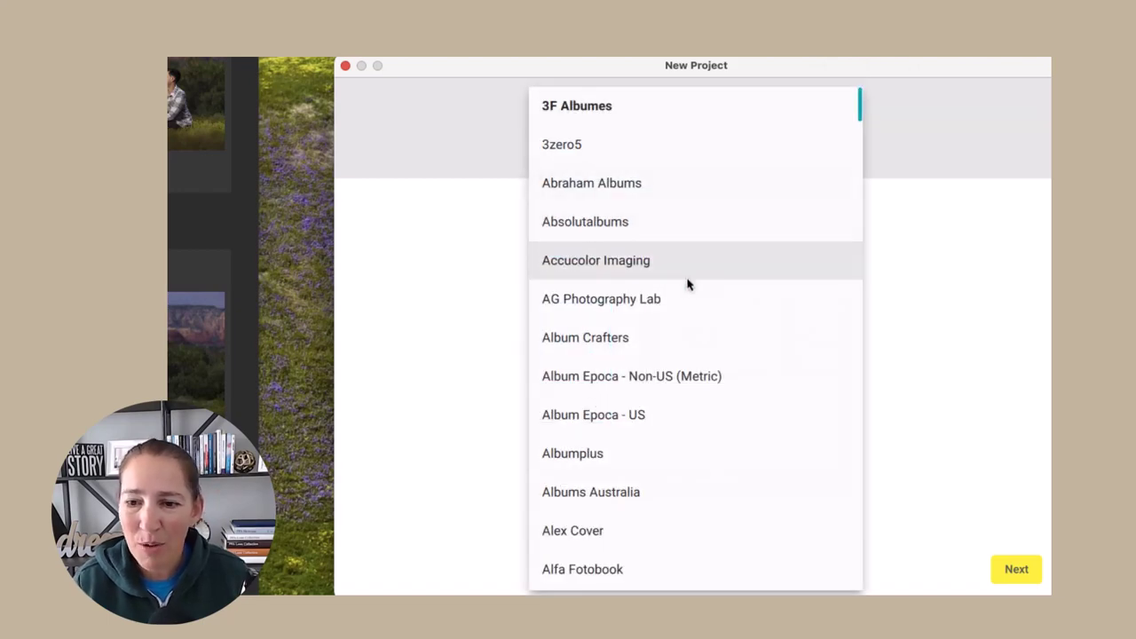
pyautogui.scroll(-15, 689, 328)
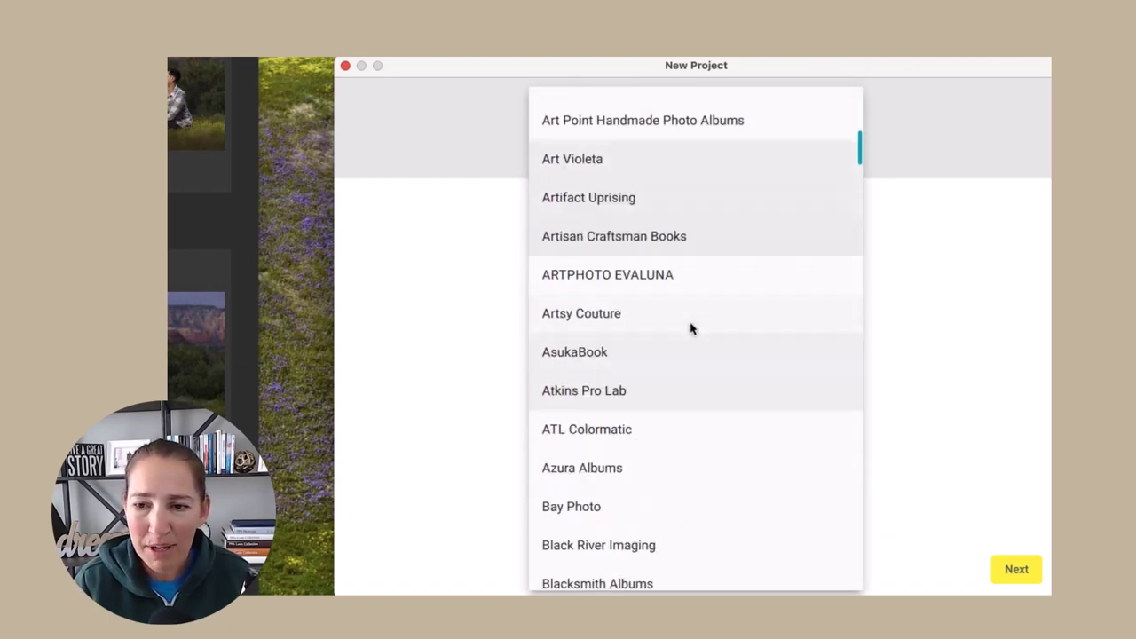
pyautogui.scroll(-20, 691, 327)
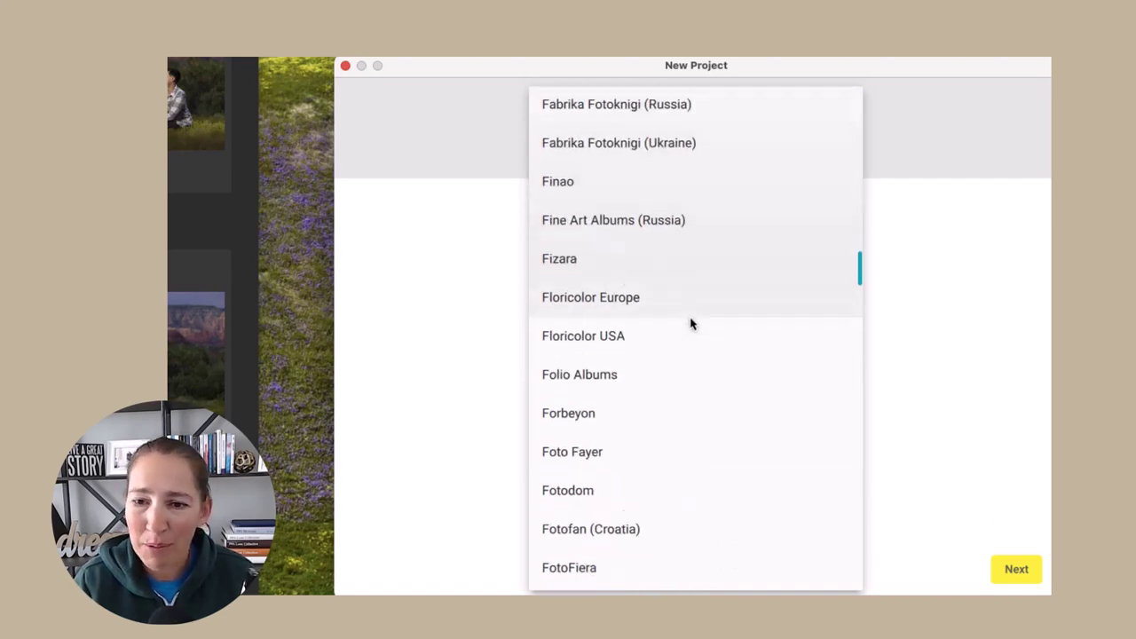
pyautogui.scroll(-20, 690, 324)
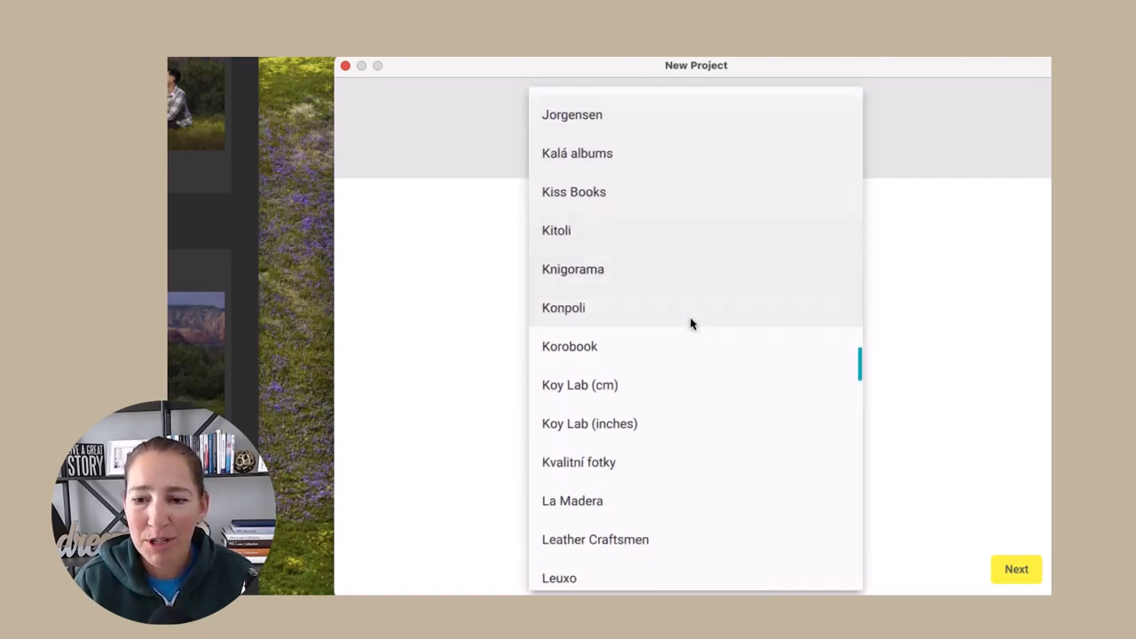
pyautogui.scroll(2, 691, 324)
pyautogui.scroll(-20, 690, 324)
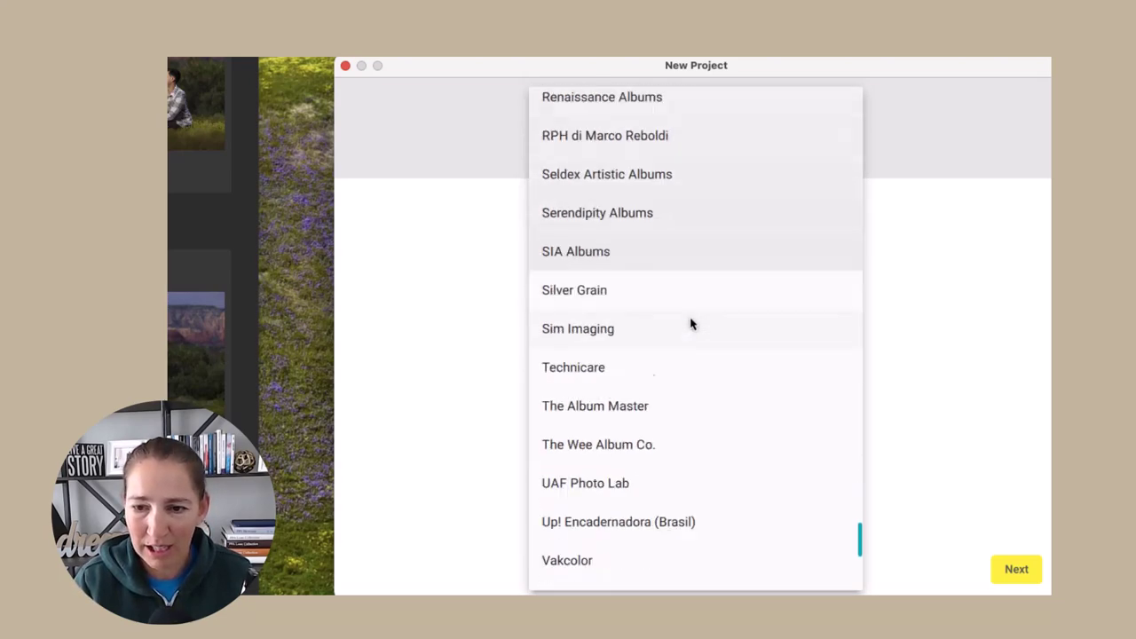
pyautogui.scroll(15, 691, 324)
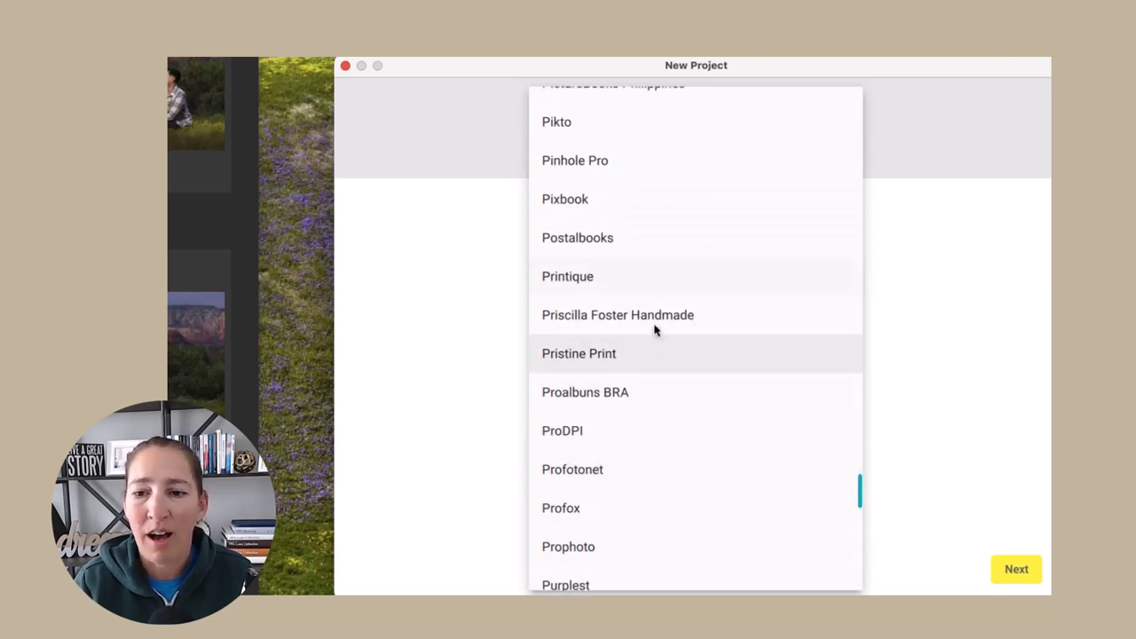
pyautogui.scroll(4, 654, 333)
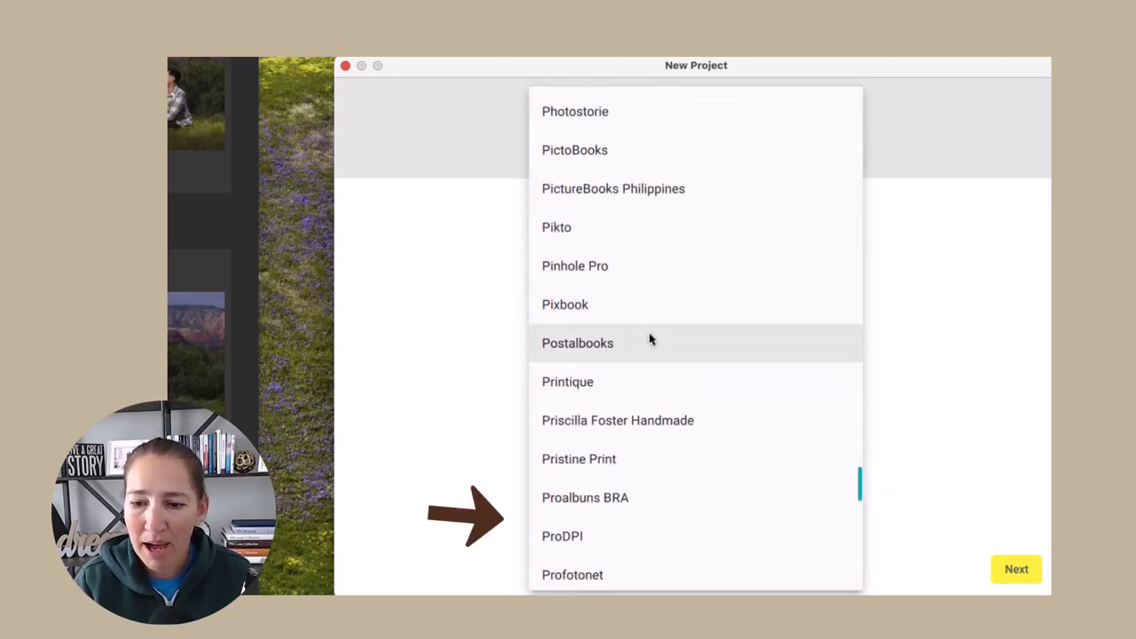
pyautogui.click(603, 551)
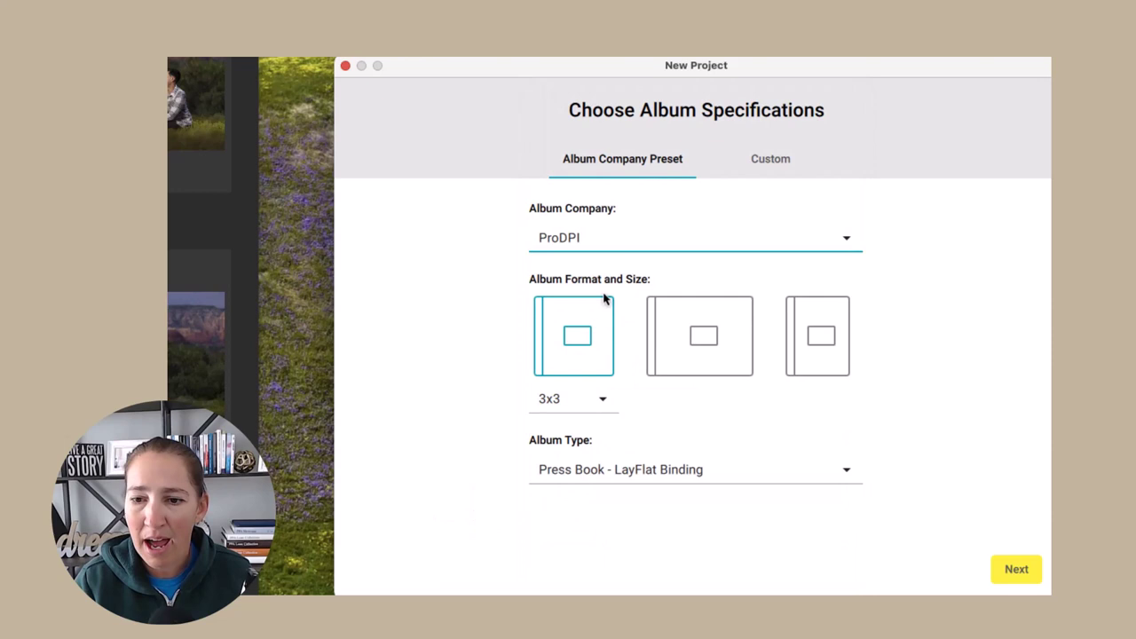
# - Set the album size to 10x10 and the type to Press Book - LayFlat Binding
pyautogui.click(568, 399)
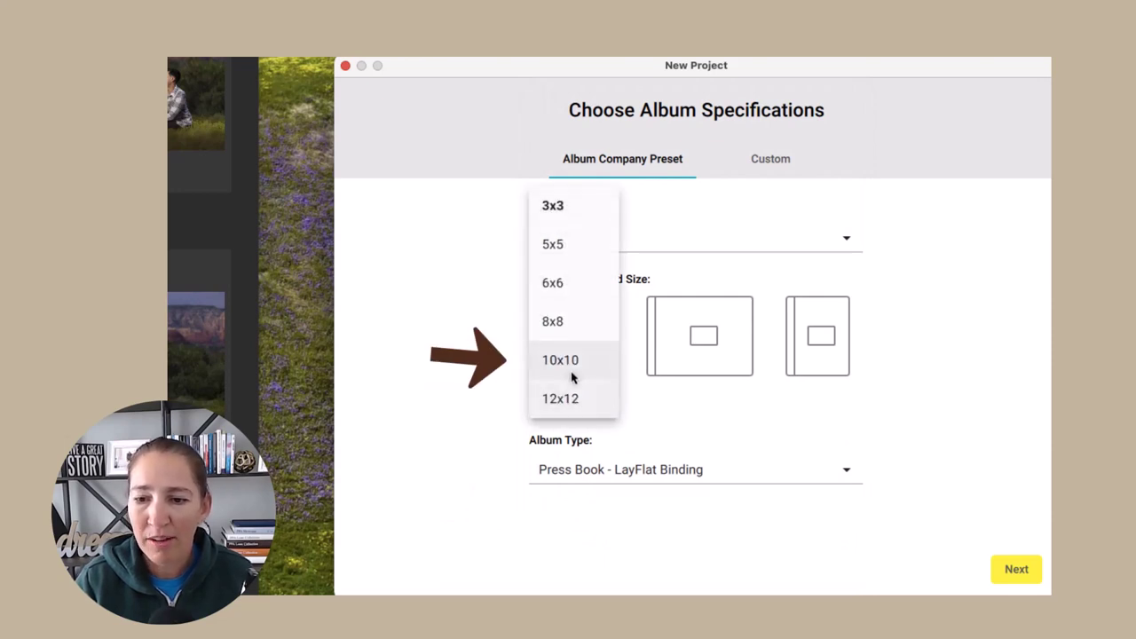
pyautogui.click(573, 377)
pyautogui.click(604, 461)
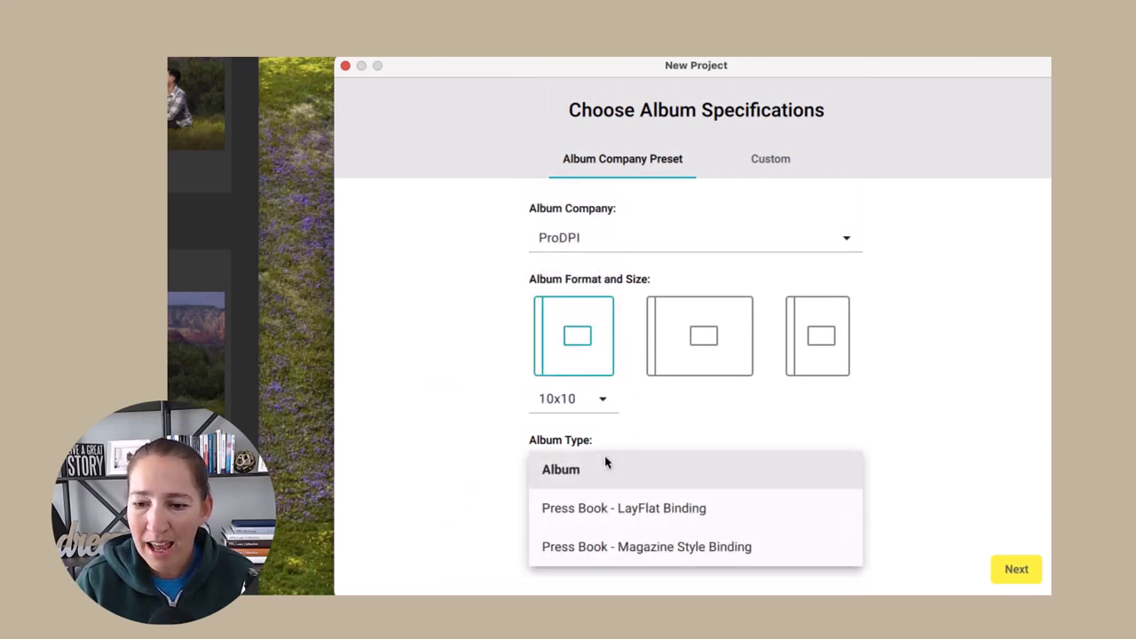
pyautogui.click(700, 514)
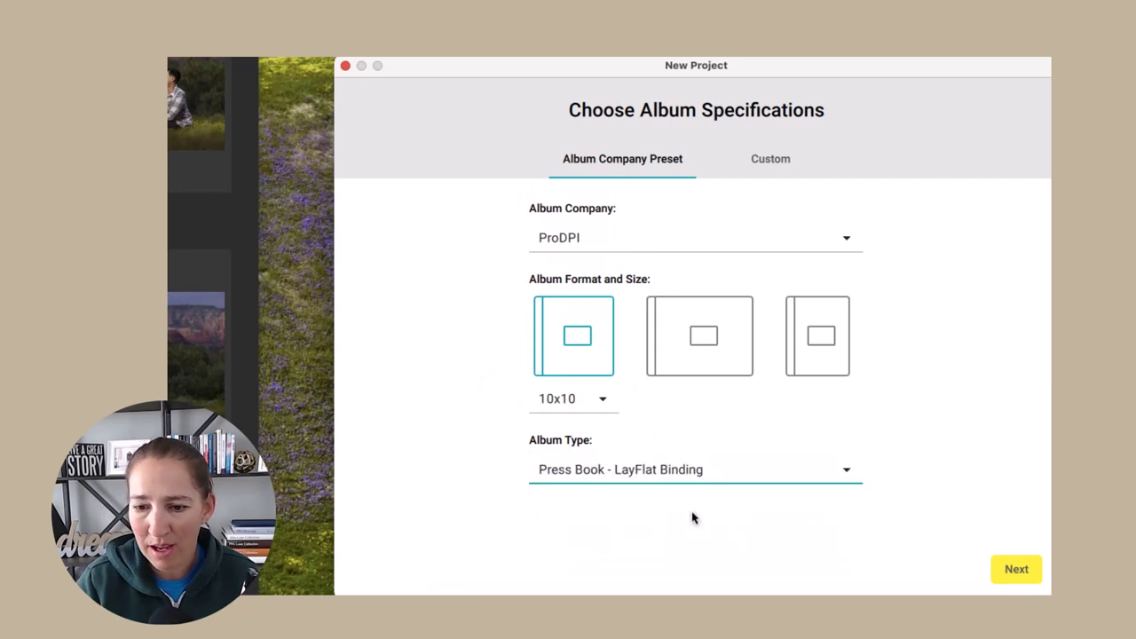
pyautogui.click(1016, 570)
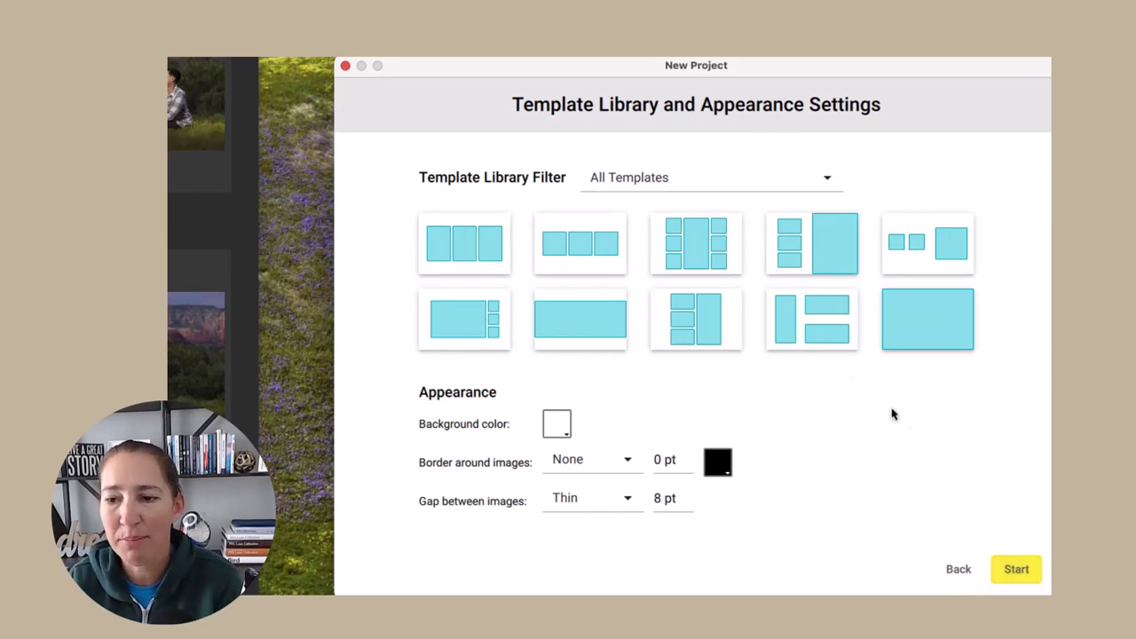
# - Try the 3:2 and no-square template filters, then return to All Templates
pyautogui.click(823, 183)
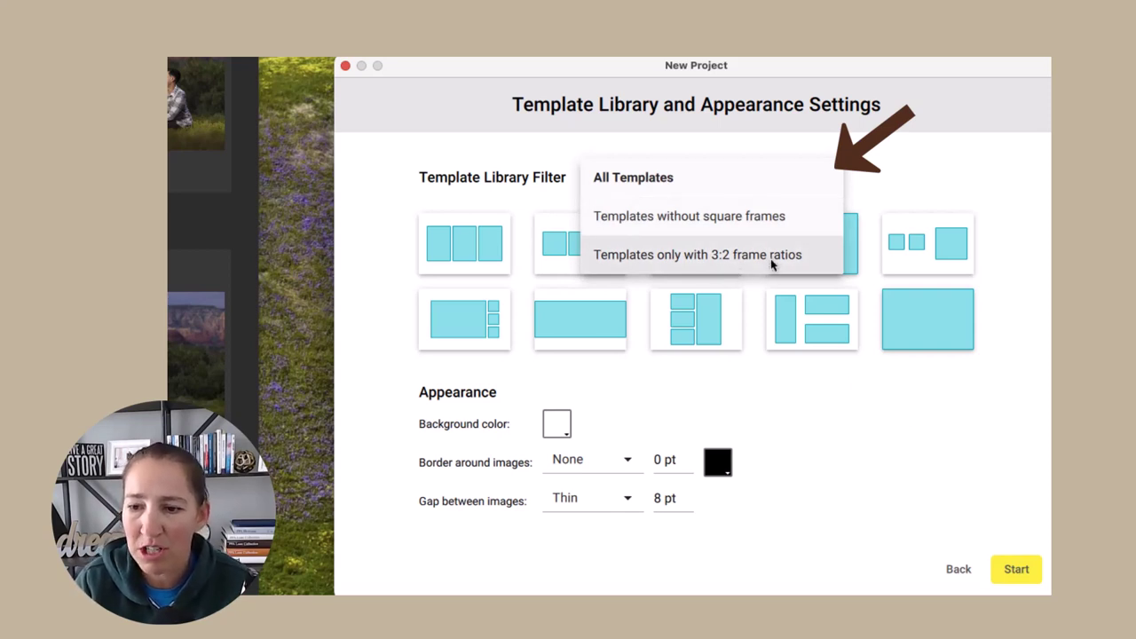
pyautogui.click(737, 260)
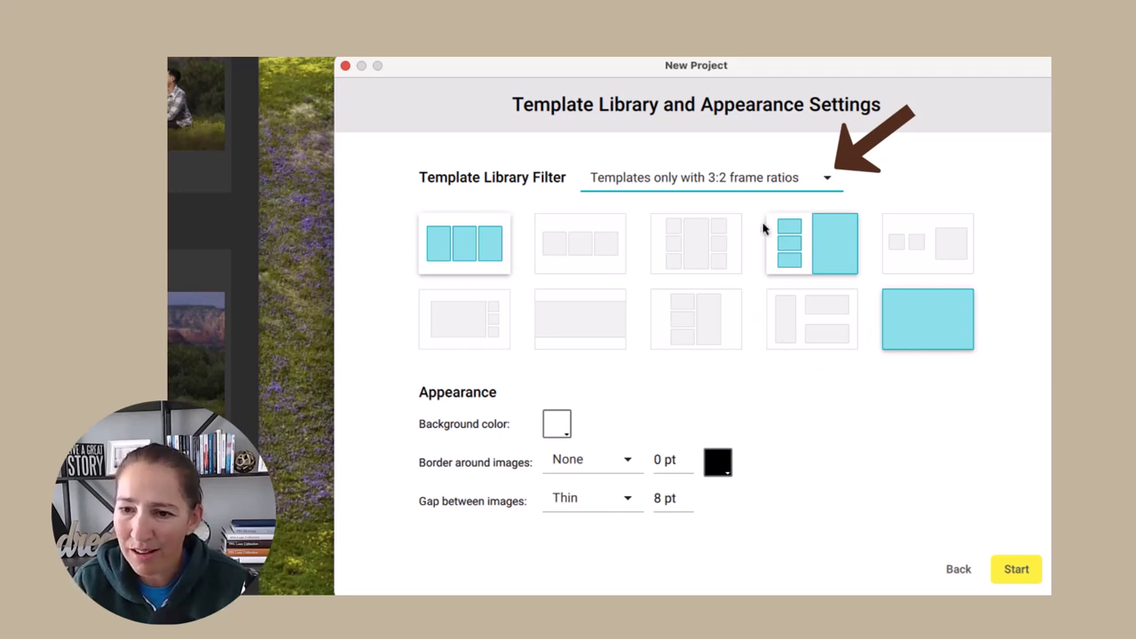
pyautogui.click(765, 179)
pyautogui.click(725, 219)
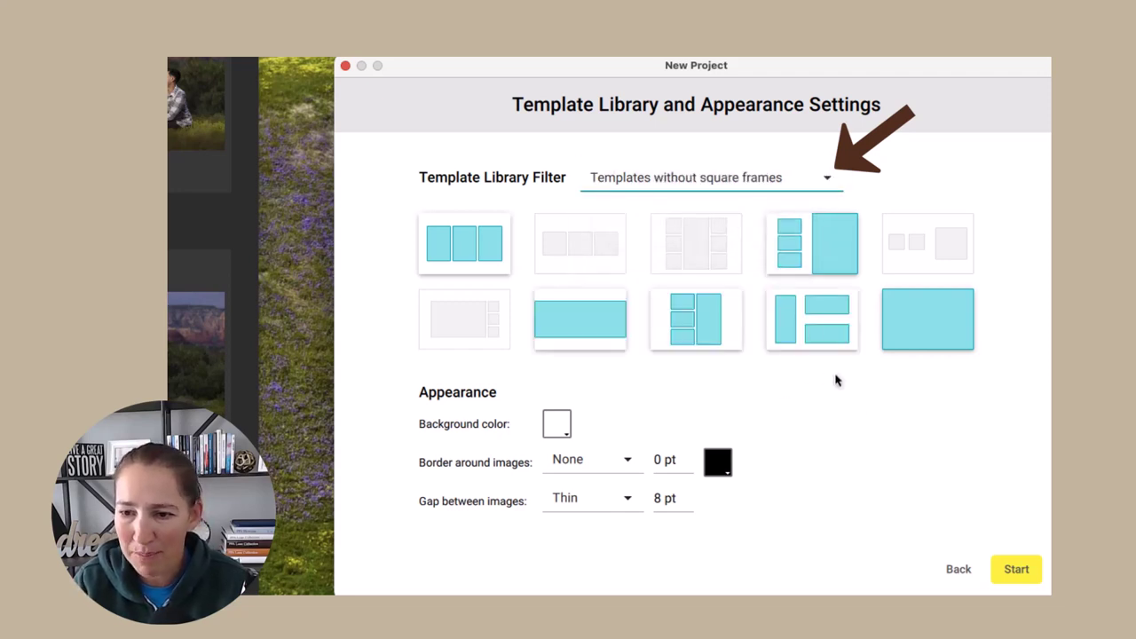
pyautogui.click(762, 183)
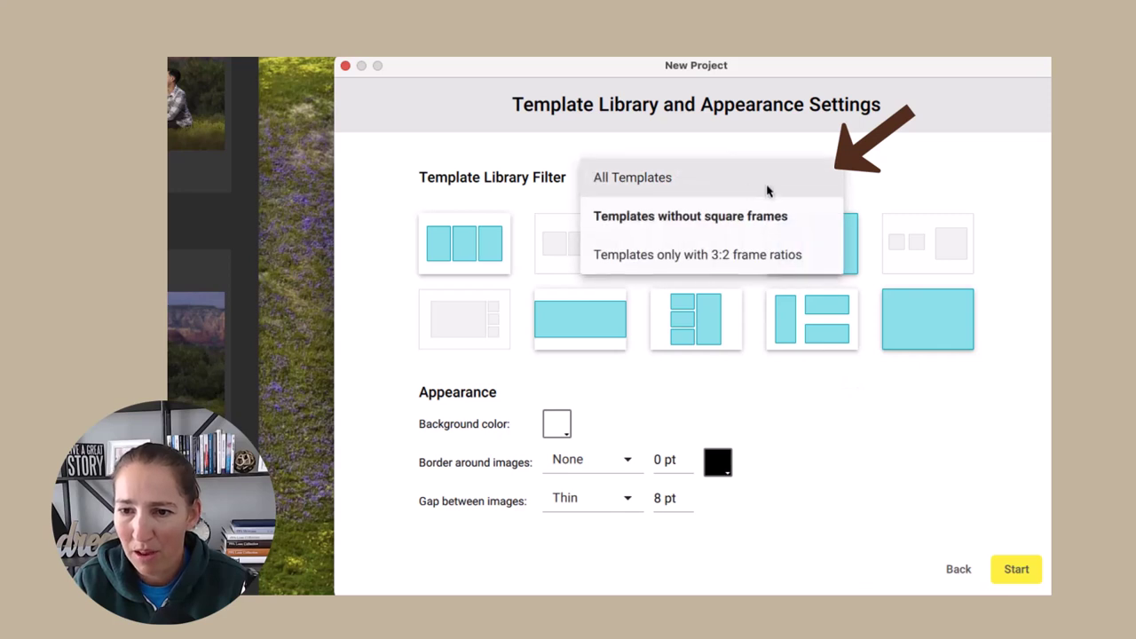
pyautogui.click(769, 189)
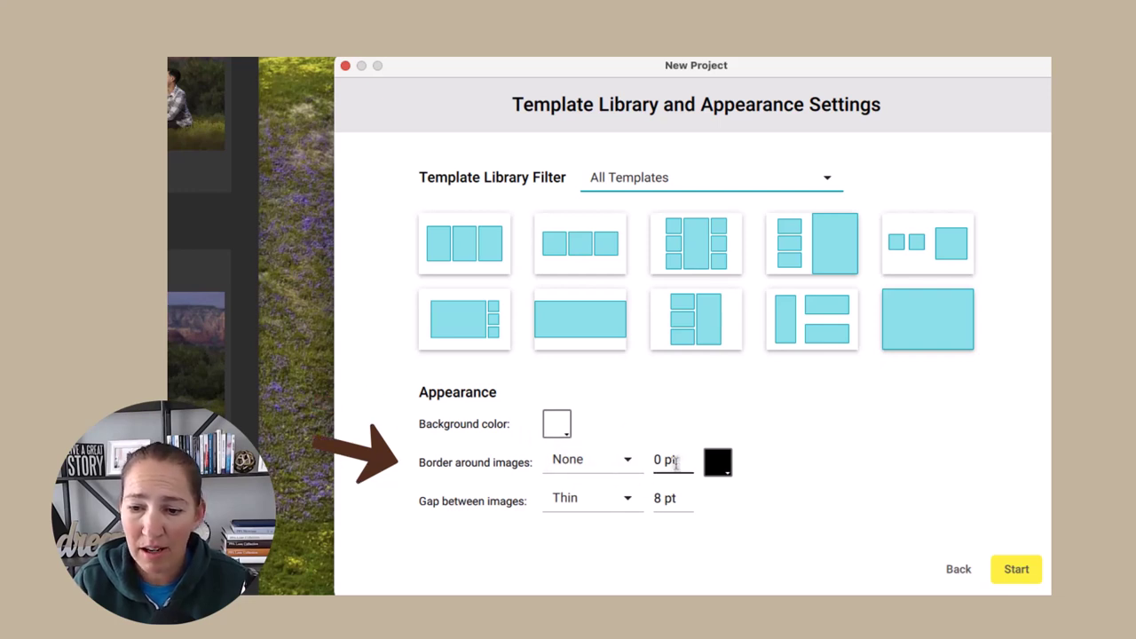
# - Set the image border to Thin (2 pt) and the gap between images to Thin (8 pt)
pyautogui.click(631, 468)
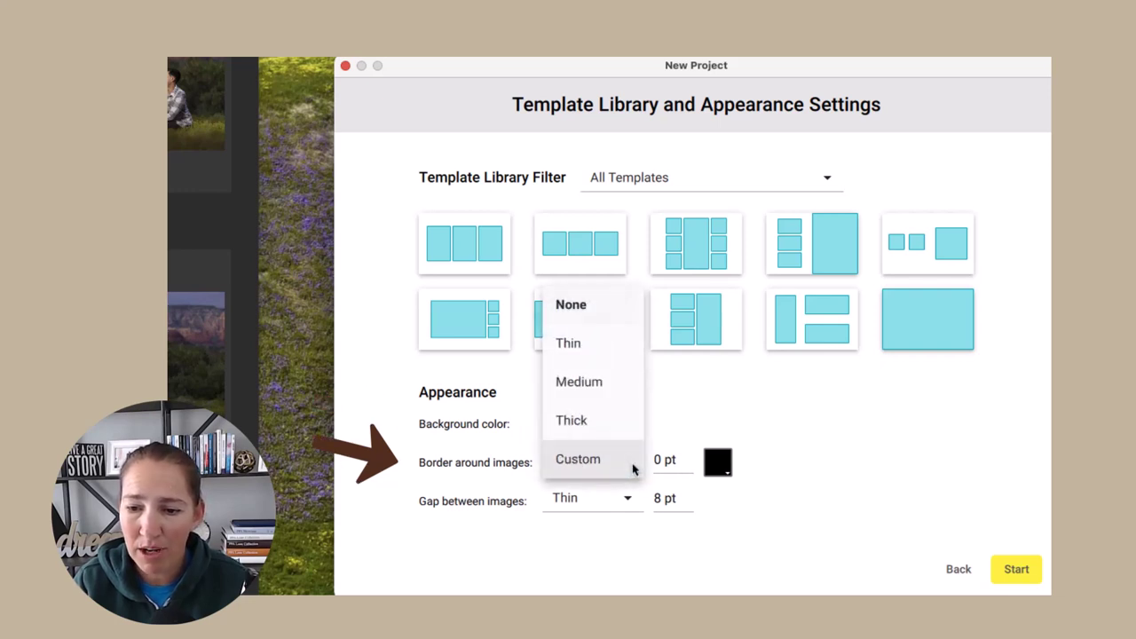
pyautogui.click(577, 348)
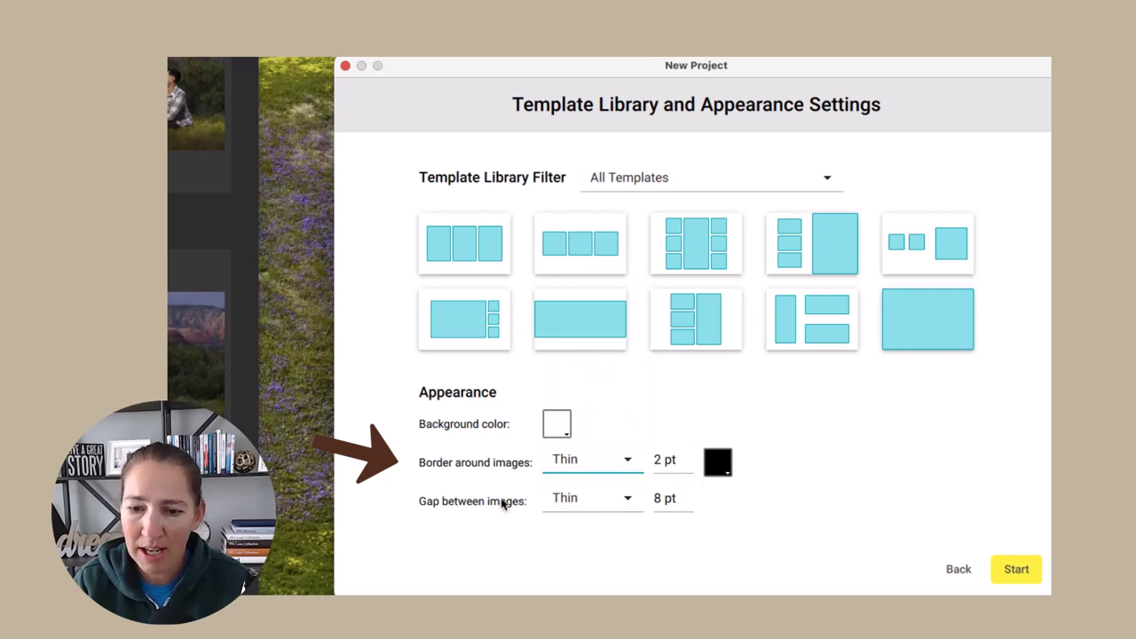
pyautogui.click(632, 504)
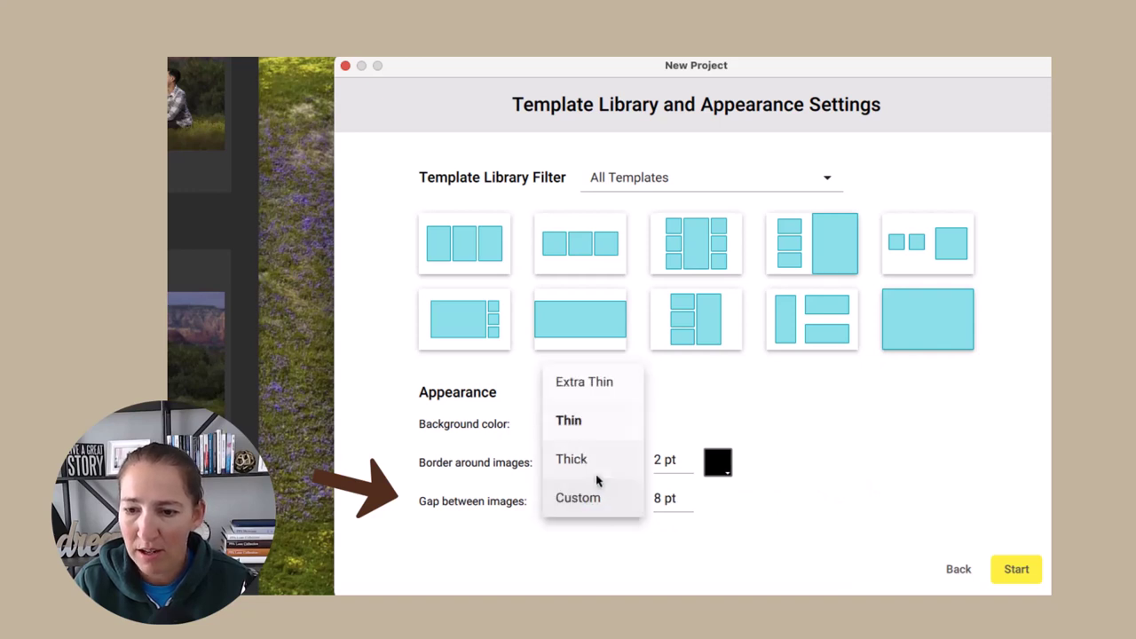
pyautogui.click(598, 459)
pyautogui.click(629, 503)
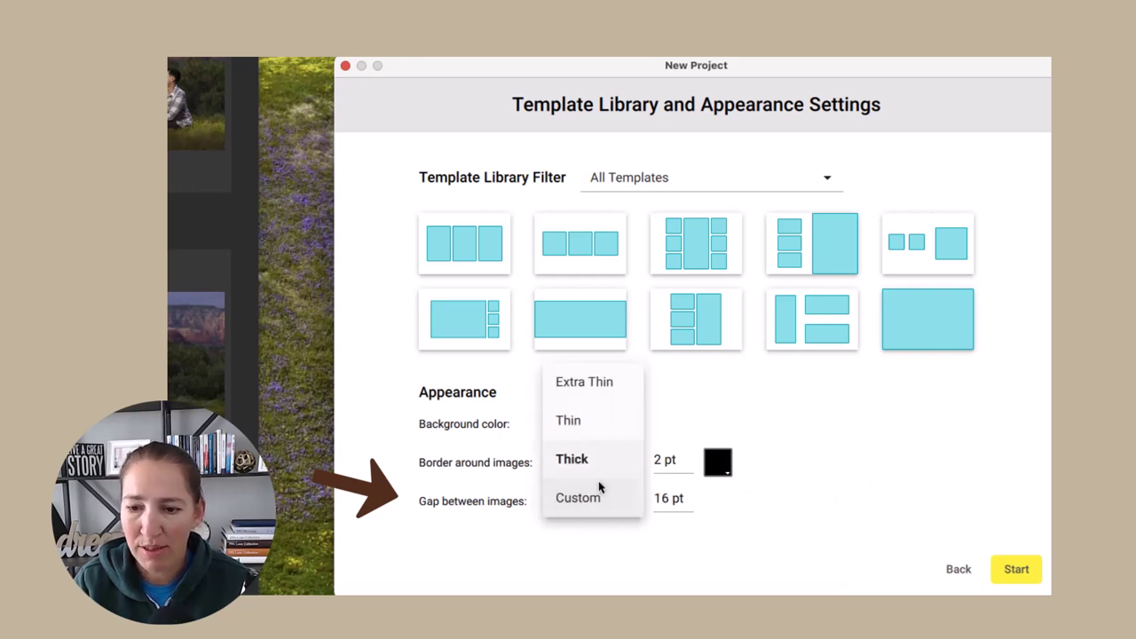
pyautogui.click(588, 421)
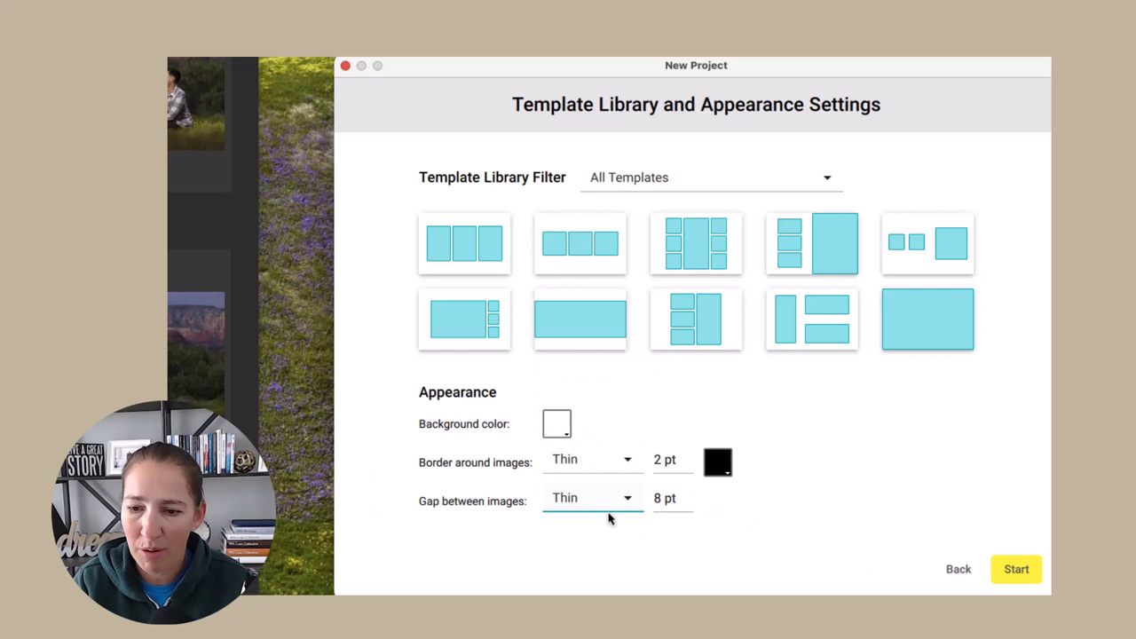
# - Save the Bruce and Indy project in Documents and drag in the 70 selected Bridge photos
pyautogui.click(1017, 573)
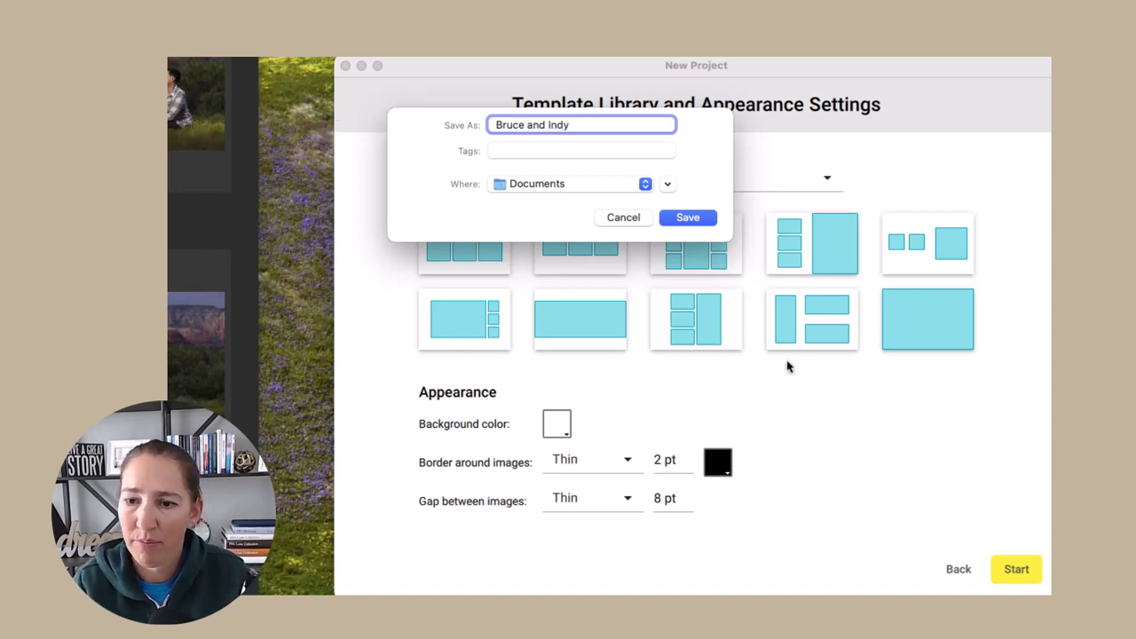
pyautogui.click(688, 218)
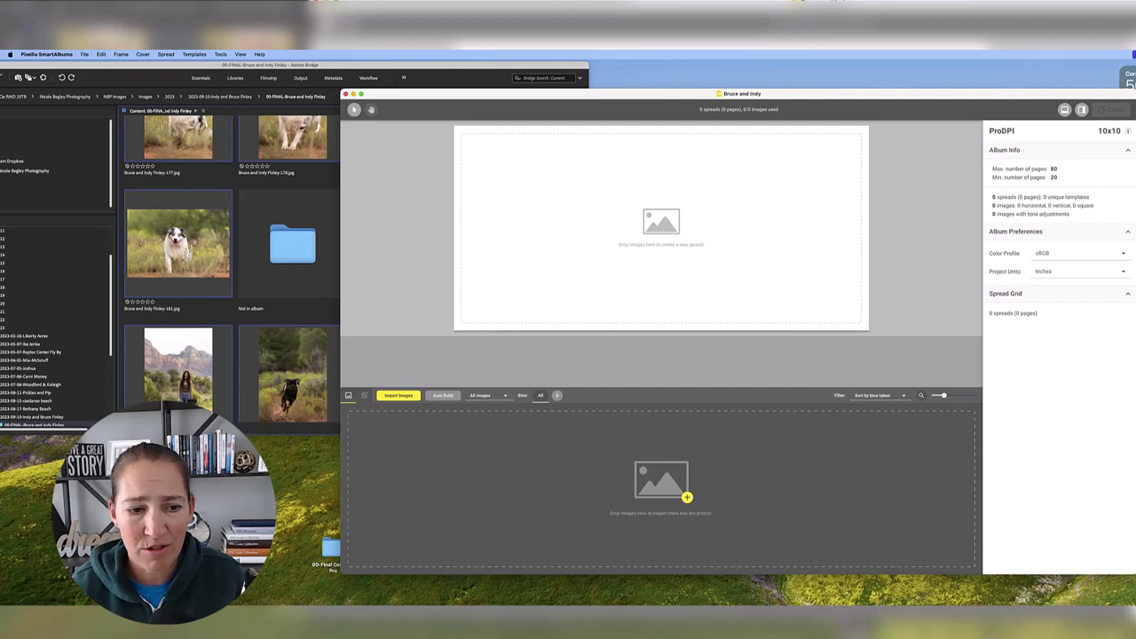
pyautogui.click(293, 373)
pyautogui.moveTo(293, 373); pyautogui.dragTo(668, 472)
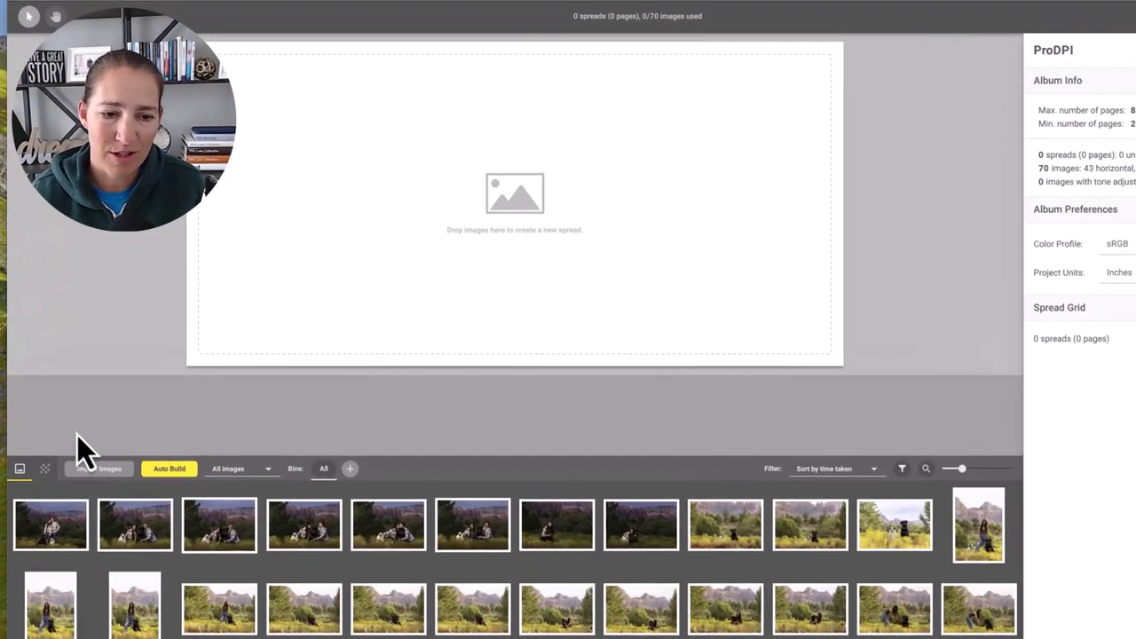
# - Auto Build the album with the number of spreads set to 20
pyautogui.click(201, 422)
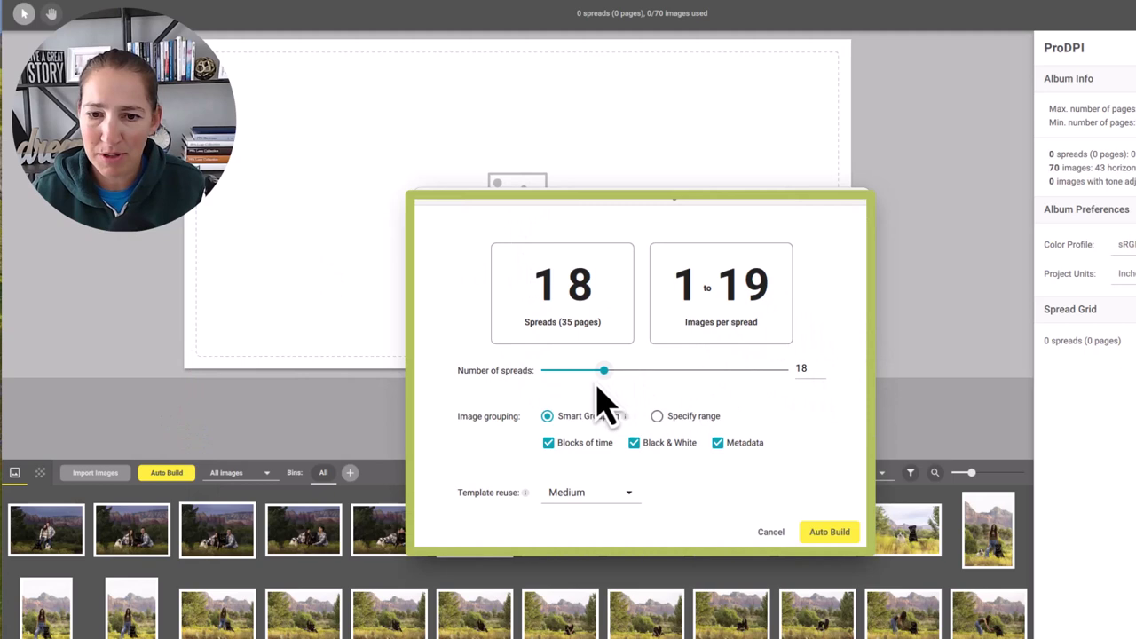
pyautogui.moveTo(607, 375); pyautogui.dragTo(614, 377)
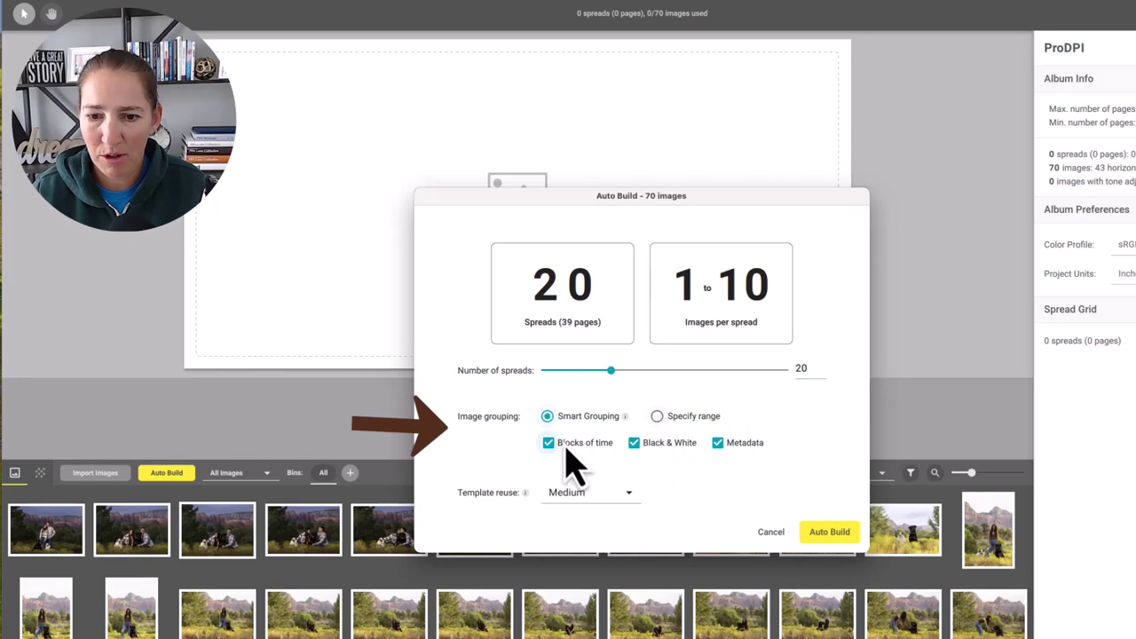
pyautogui.click(829, 532)
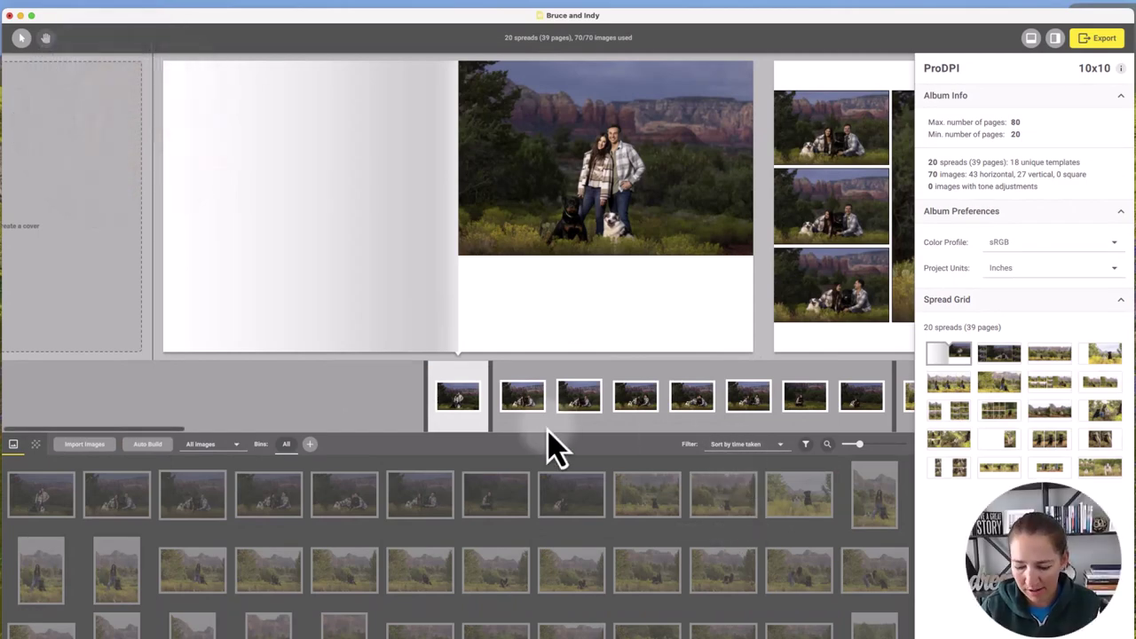
# - Page through the spreads to the one with eight small running shots and one large photo
pyautogui.press('Right')
pyautogui.press('Right')
pyautogui.press('Right')
pyautogui.press('Right')
pyautogui.press('Right')
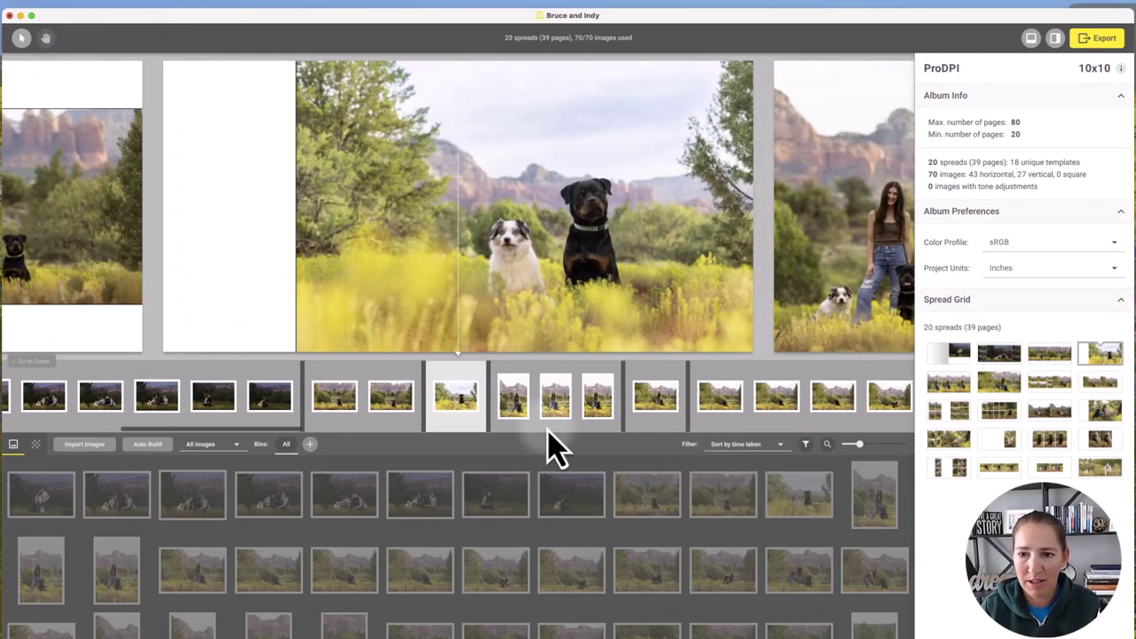
pyautogui.press('Right')
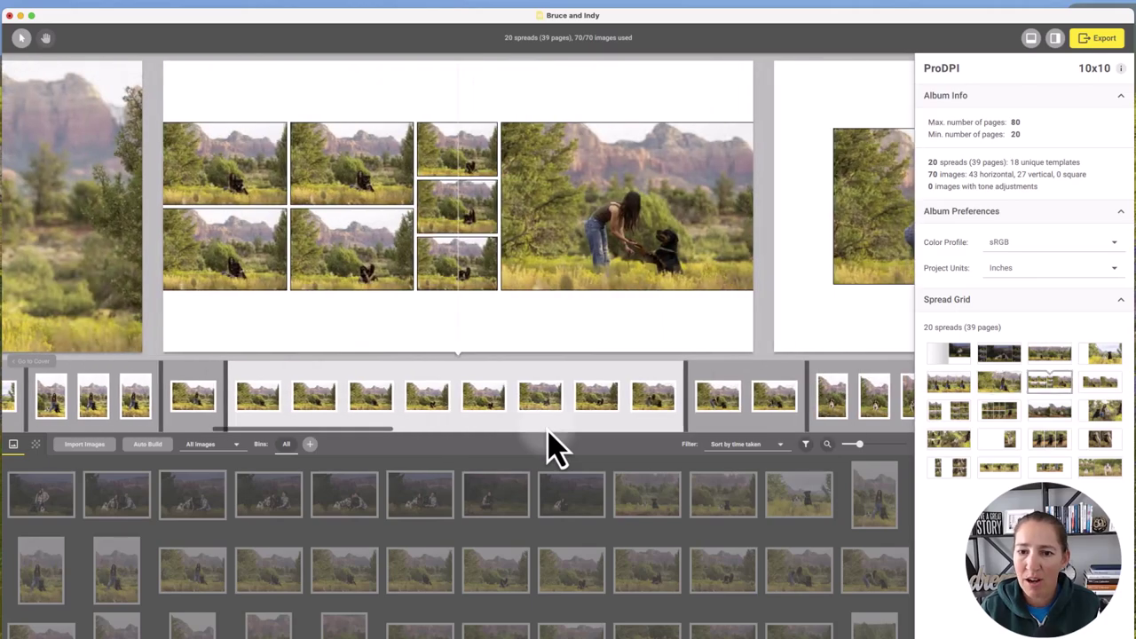
pyautogui.press('Right')
pyautogui.press('Right')
pyautogui.press('Right')
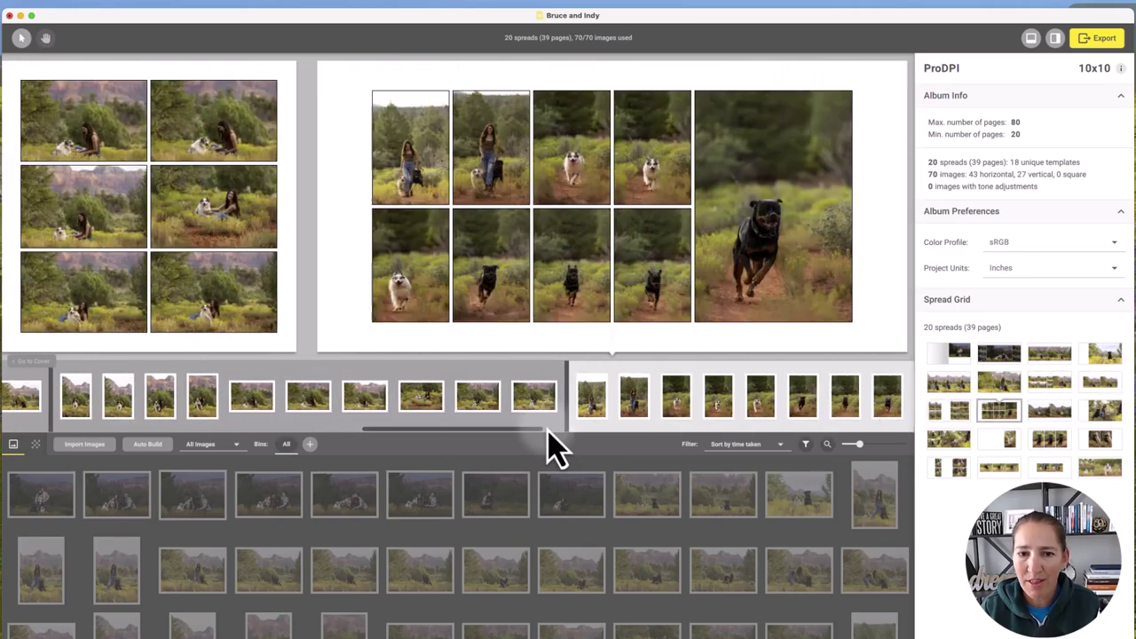
pyautogui.press('Right')
pyautogui.press('Right')
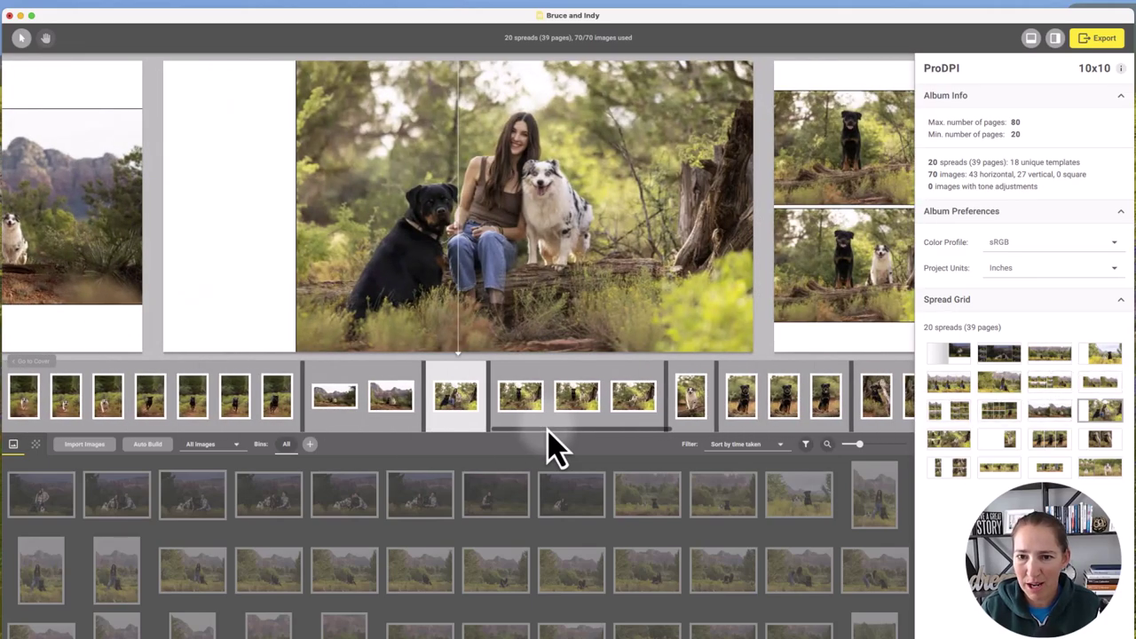
pyautogui.press('Left')
pyautogui.press('Left')
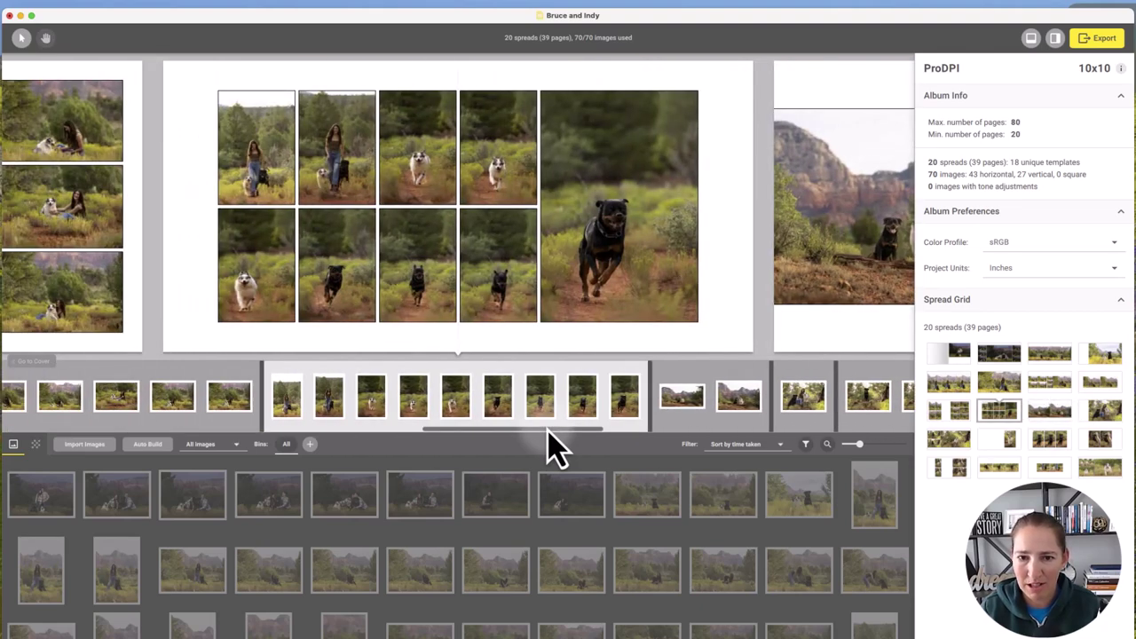
# - Split the nine-photo spread into three spreads and give the three-Aussie spread framed photos with margins
pyautogui.click(482, 418)
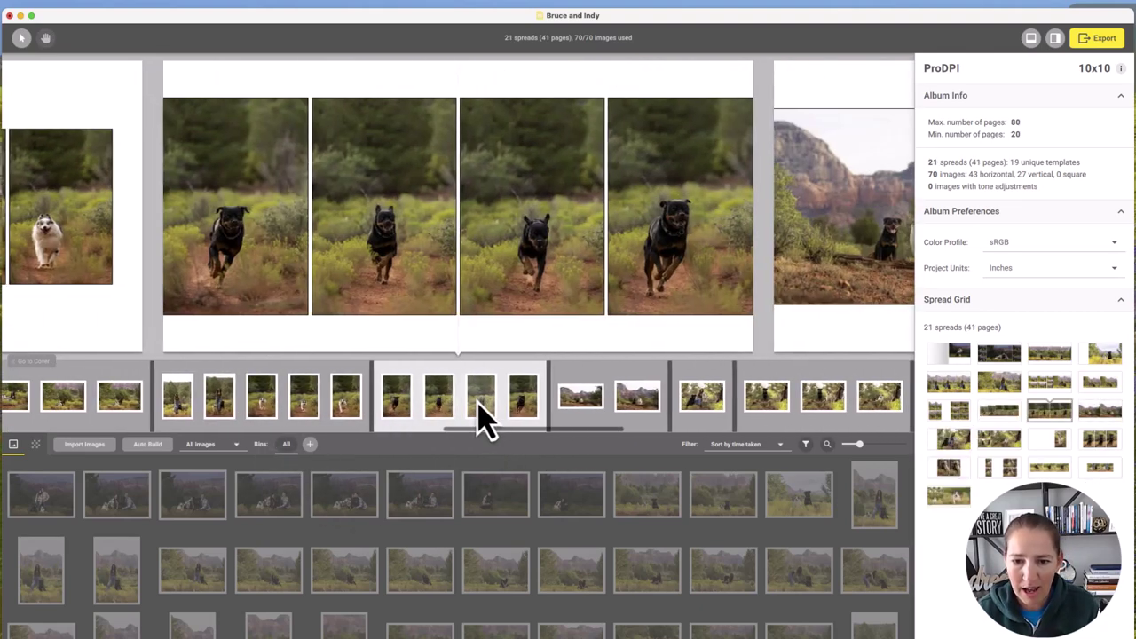
pyautogui.click(246, 425)
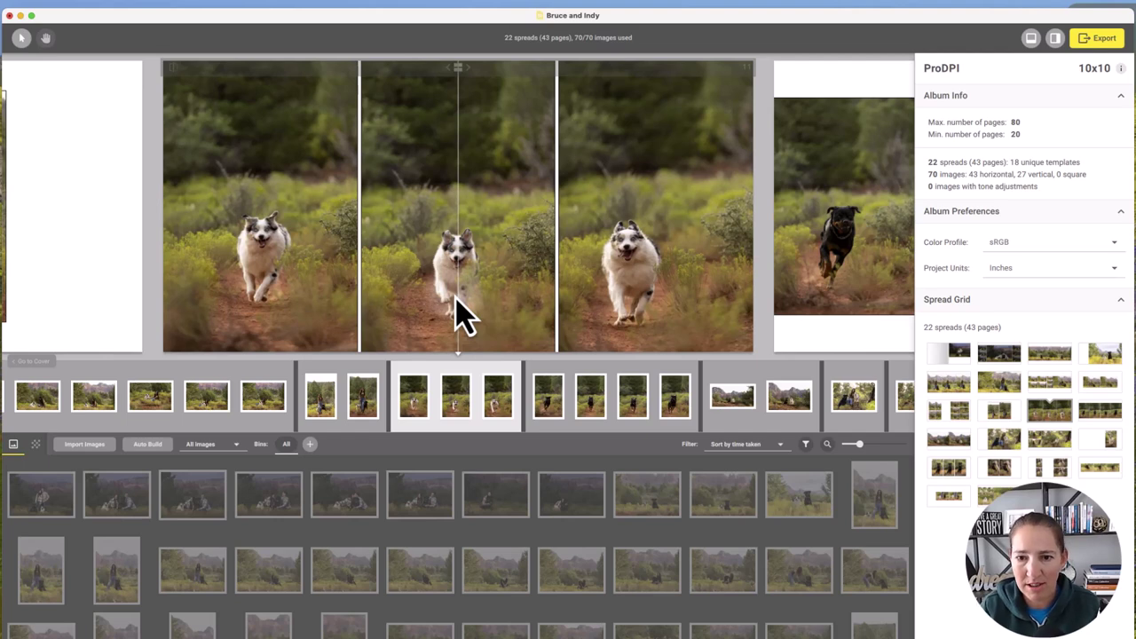
pyautogui.press('Down')
pyautogui.press('Down')
pyautogui.press('Down')
pyautogui.press('Down')
pyautogui.press('Down')
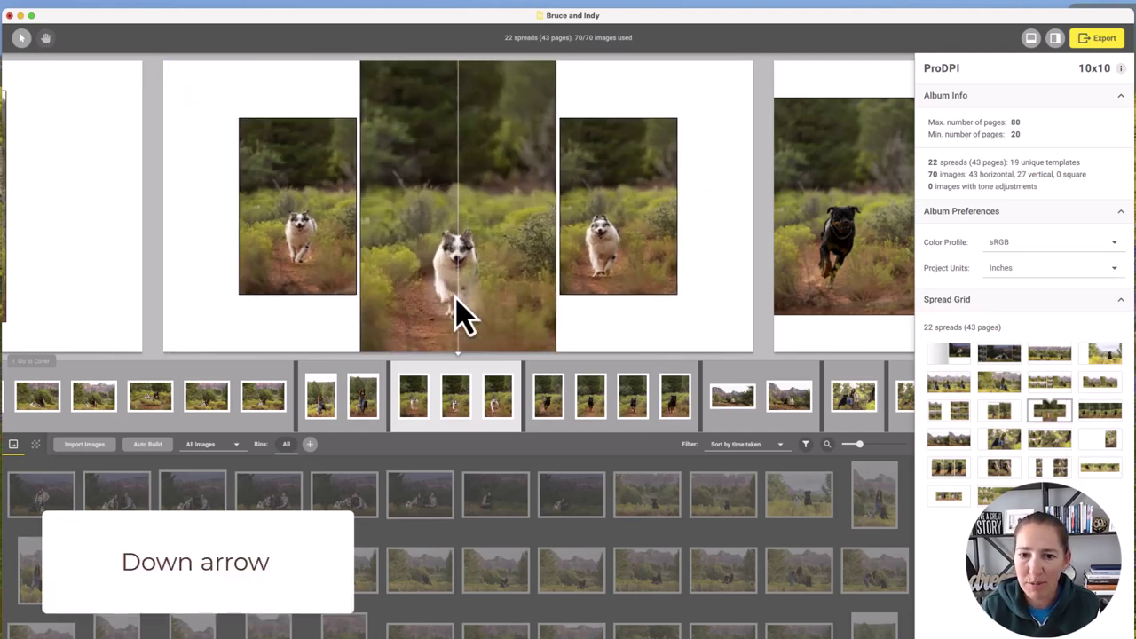
pyautogui.press('Down')
pyautogui.press('Down')
pyautogui.press('Down')
pyautogui.press('Down')
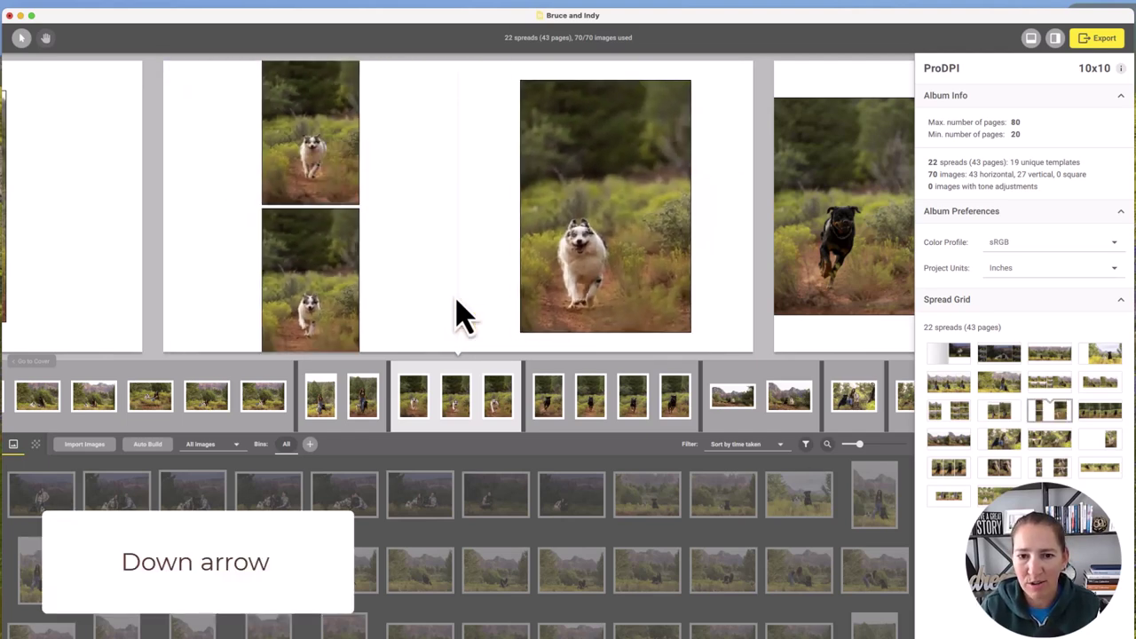
pyautogui.press('Down')
pyautogui.press('Down')
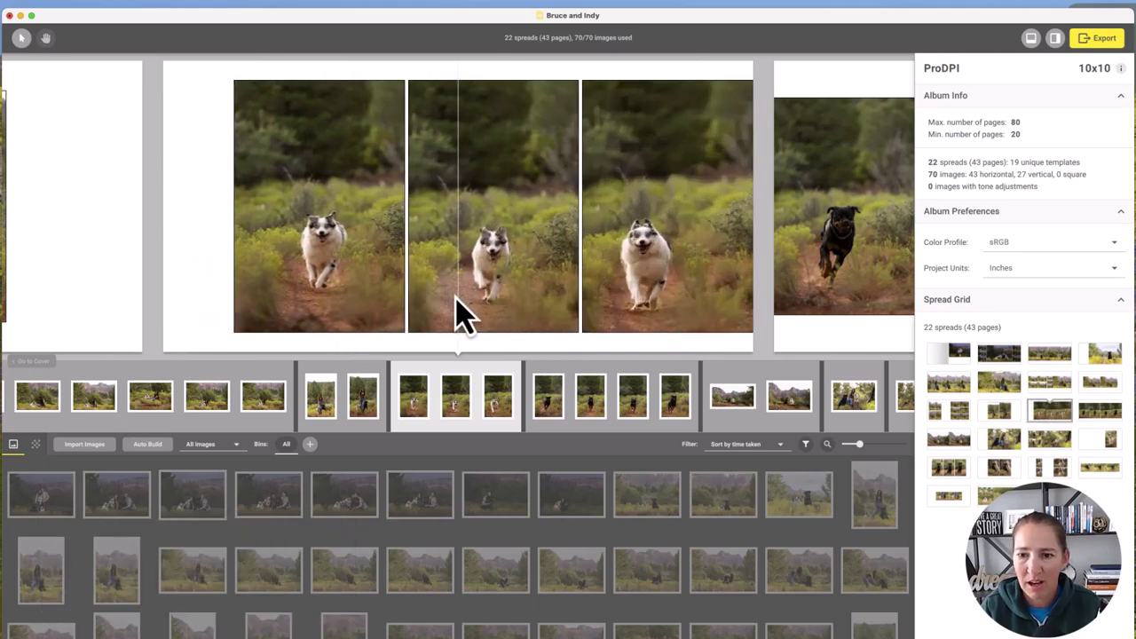
pyautogui.press('Down')
pyautogui.press('Down')
pyautogui.press('Down')
pyautogui.press('Down')
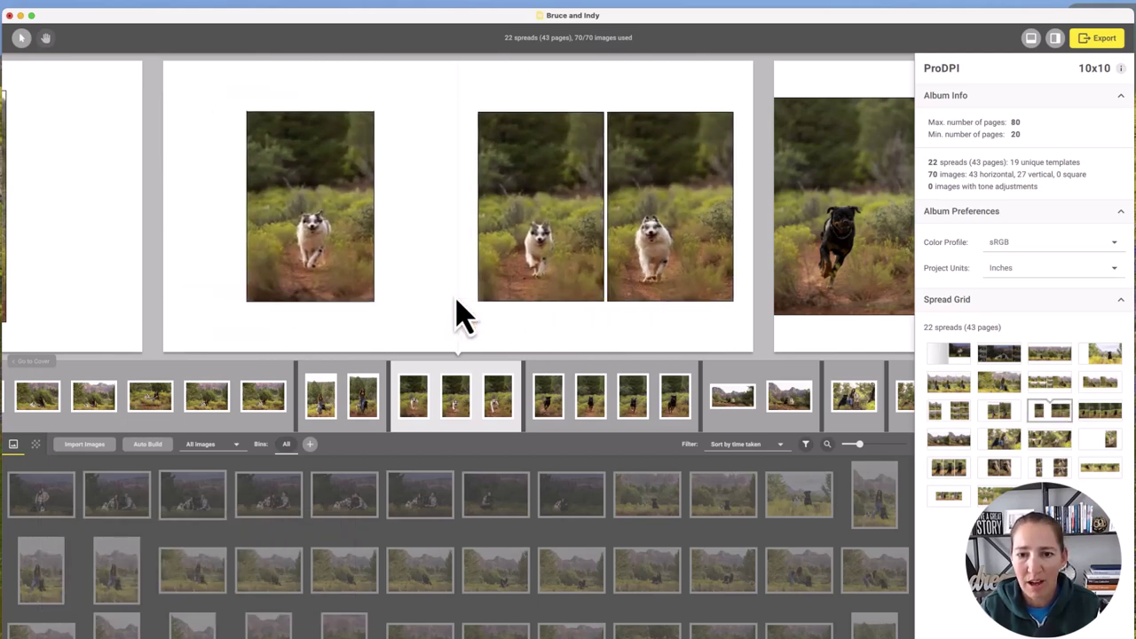
pyautogui.press('Down')
pyautogui.press('Down')
pyautogui.press('Down')
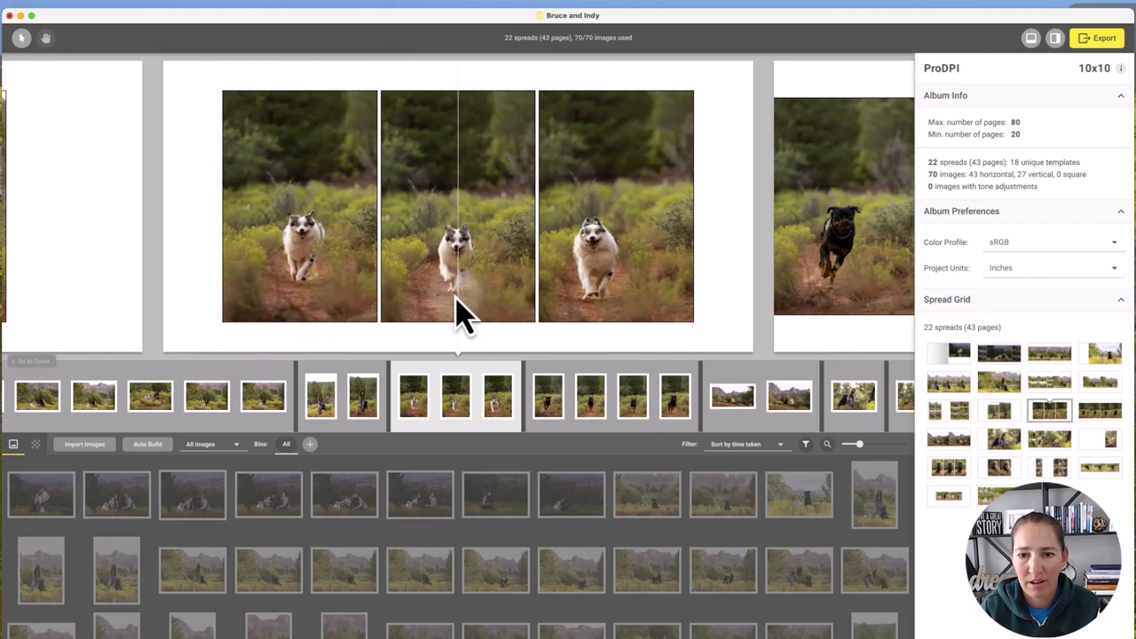
pyautogui.press('Down')
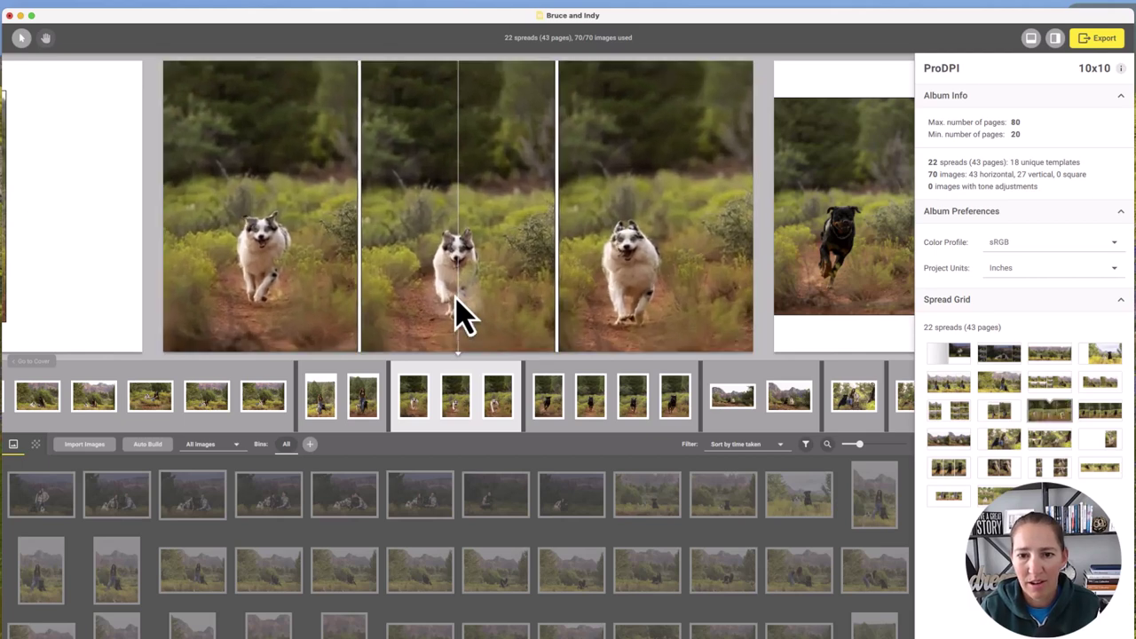
pyautogui.press('Up')
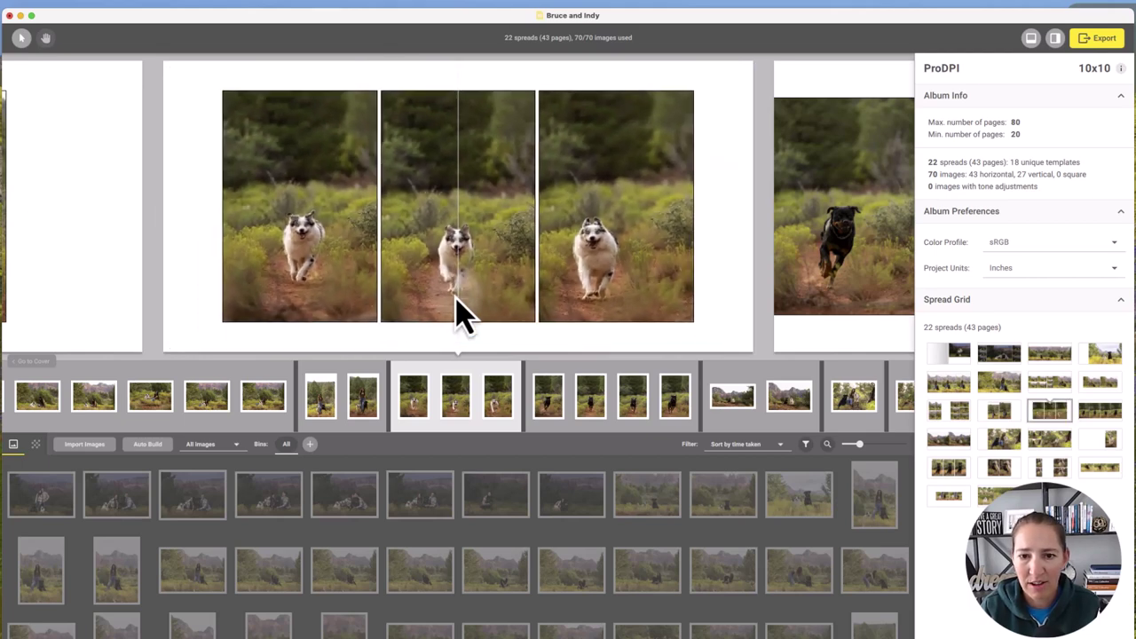
# - Swap the right Aussie photo into the middle and switch to three larger photos
pyautogui.moveTo(665, 264); pyautogui.dragTo(501, 328)
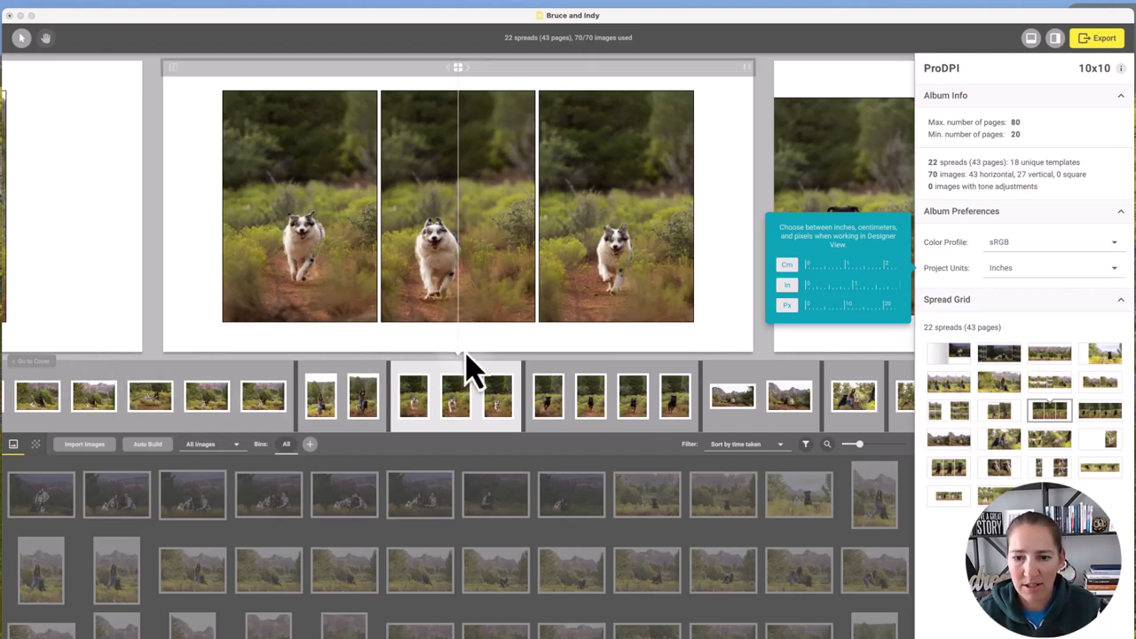
pyautogui.press('Down')
pyautogui.press('Down')
pyautogui.press('Down')
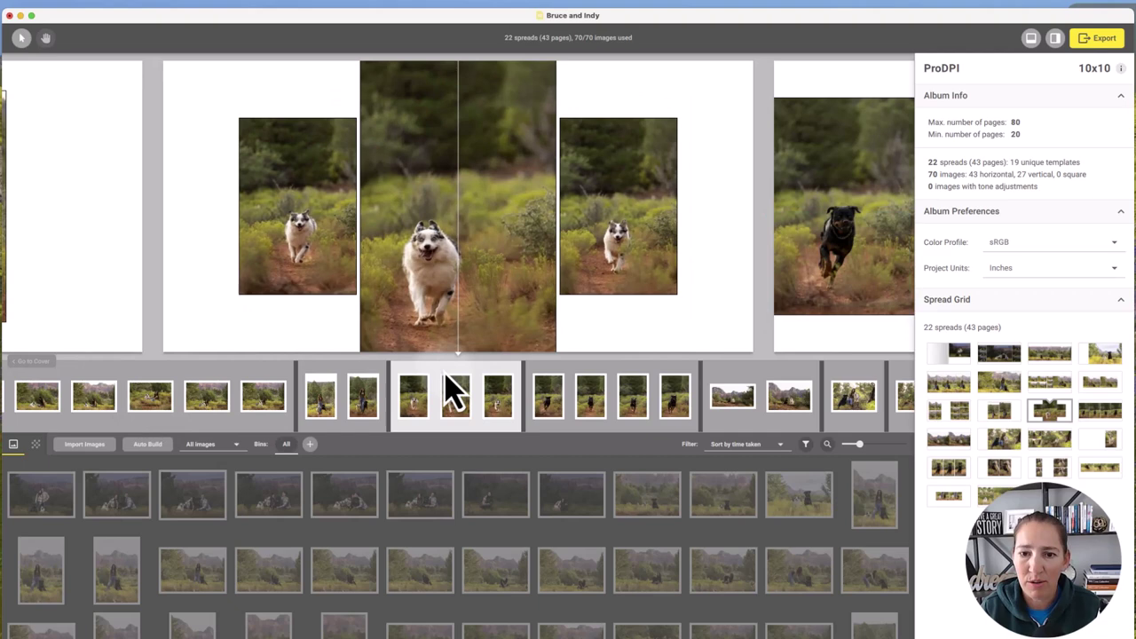
pyautogui.press('Down')
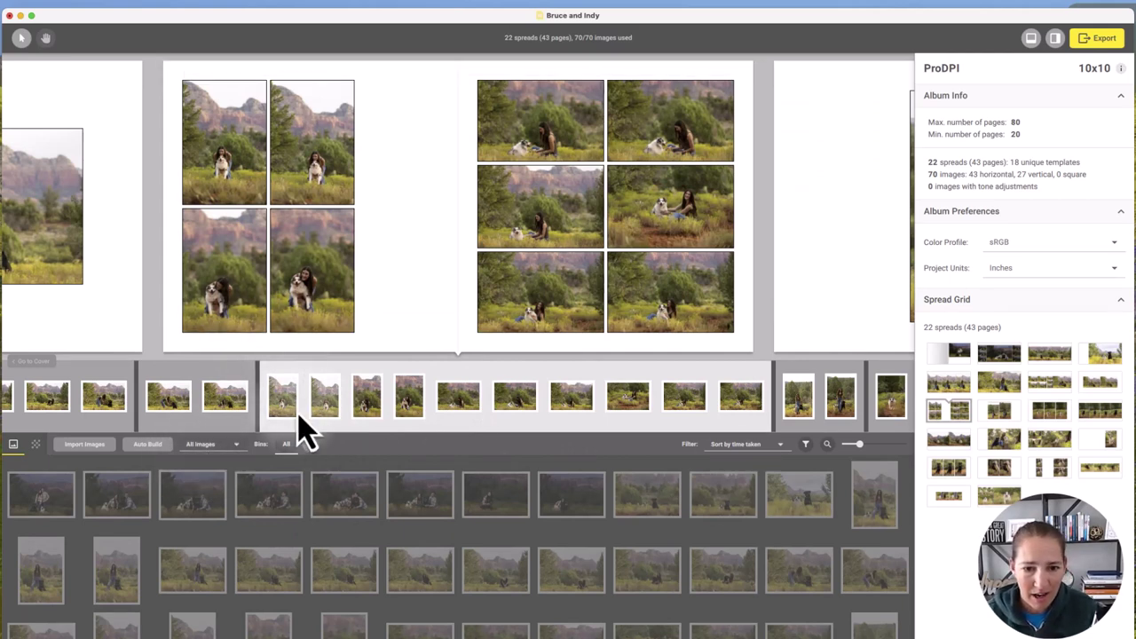
# - Remove five photos from the current spread, leaving five
pyautogui.moveTo(282, 407); pyautogui.dragTo(286, 528)
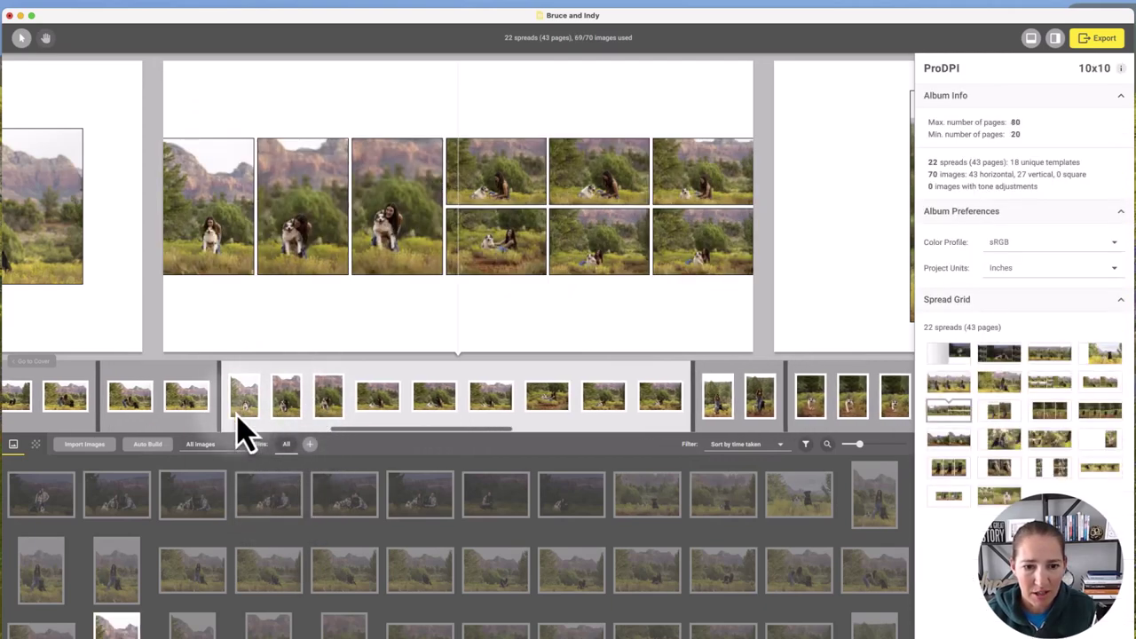
pyautogui.moveTo(238, 410); pyautogui.dragTo(261, 541)
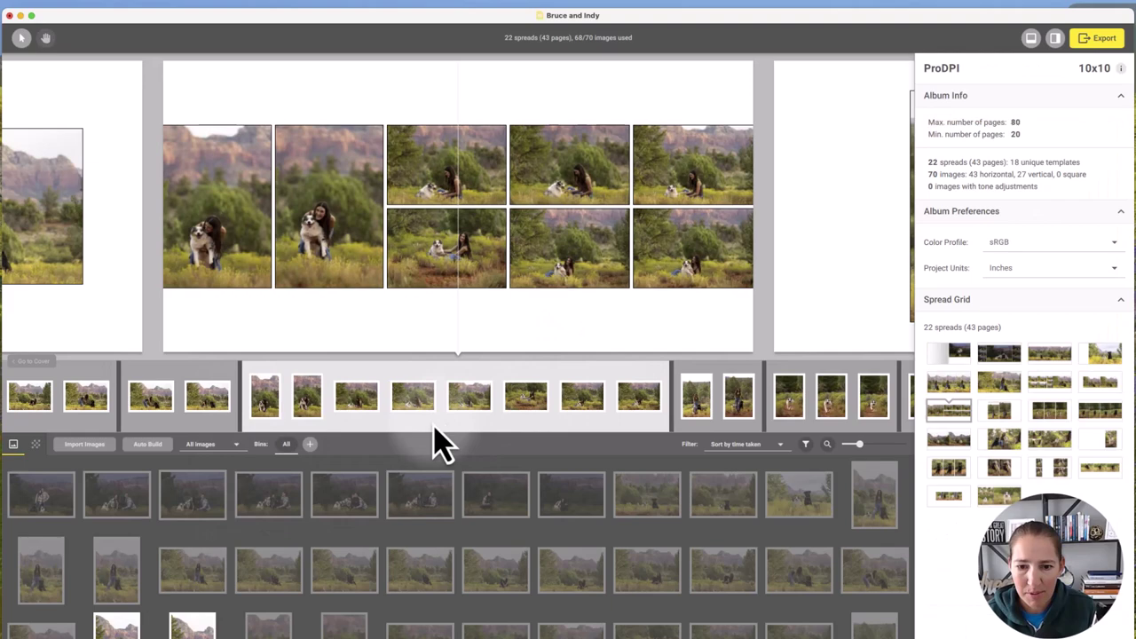
pyautogui.moveTo(615, 411); pyautogui.dragTo(488, 515)
pyautogui.moveTo(459, 406); pyautogui.dragTo(477, 527)
pyautogui.moveTo(550, 411); pyautogui.dragTo(502, 535)
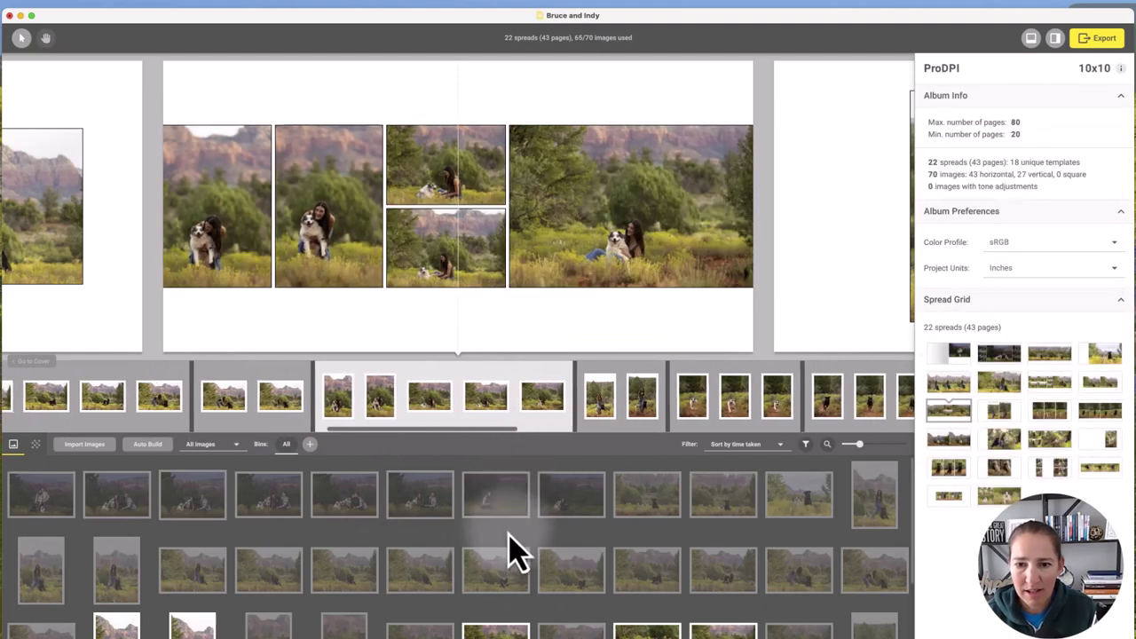
# - Lay out the large photo above the small ones and scroll to the album's last spread
pyautogui.press('Down')
pyautogui.press('Down')
pyautogui.press('Down')
pyautogui.press('Down')
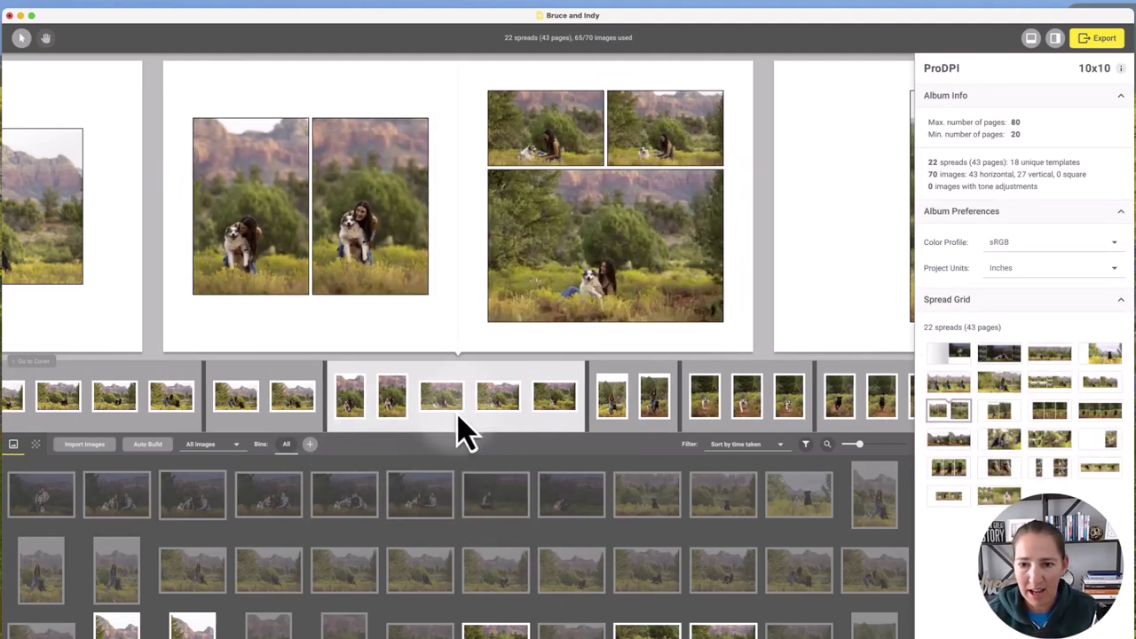
pyautogui.press('Down')
pyautogui.press('Down')
pyautogui.press('Down')
pyautogui.press('Down')
pyautogui.press('Down')
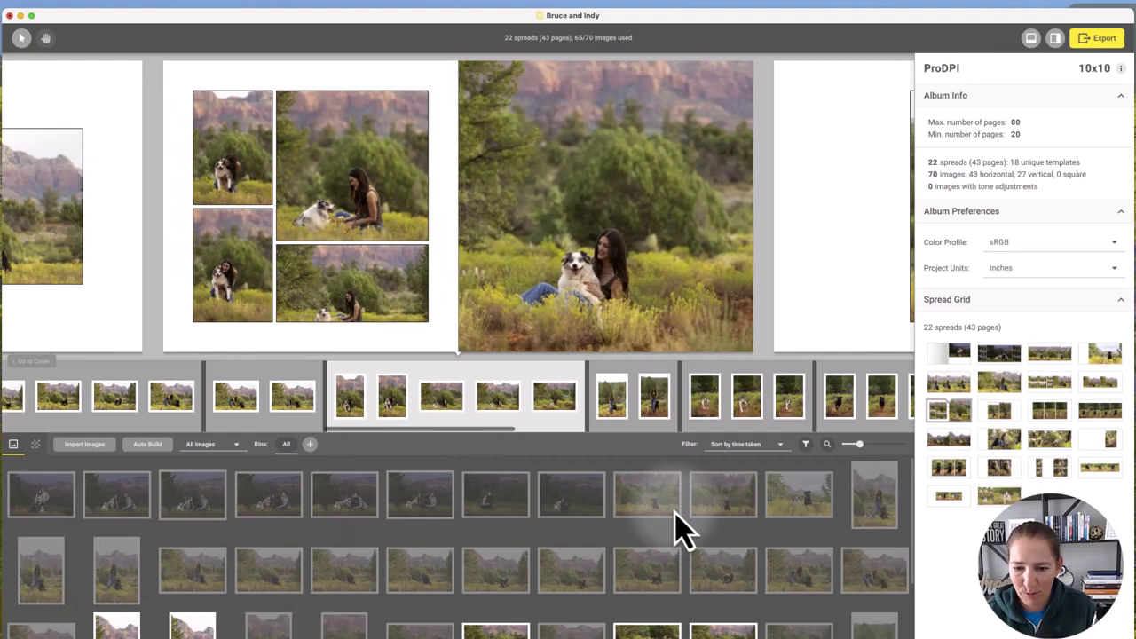
pyautogui.hscroll(10, 629, 431)
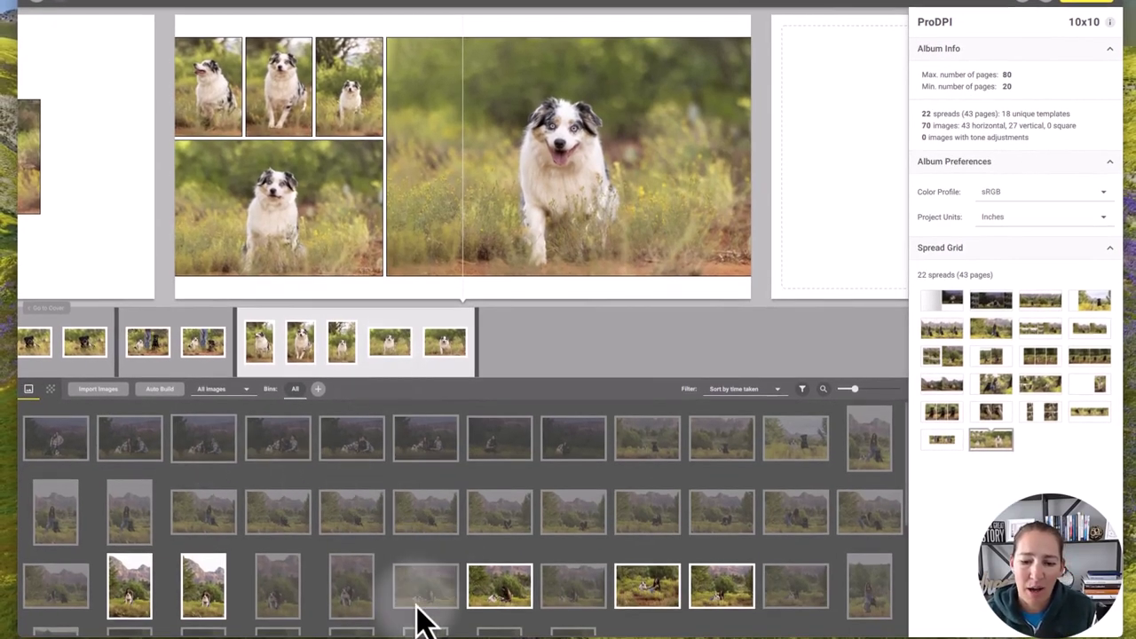
# - Place three bin photos of the woman with the dog as a new spread
pyautogui.click(124, 593)
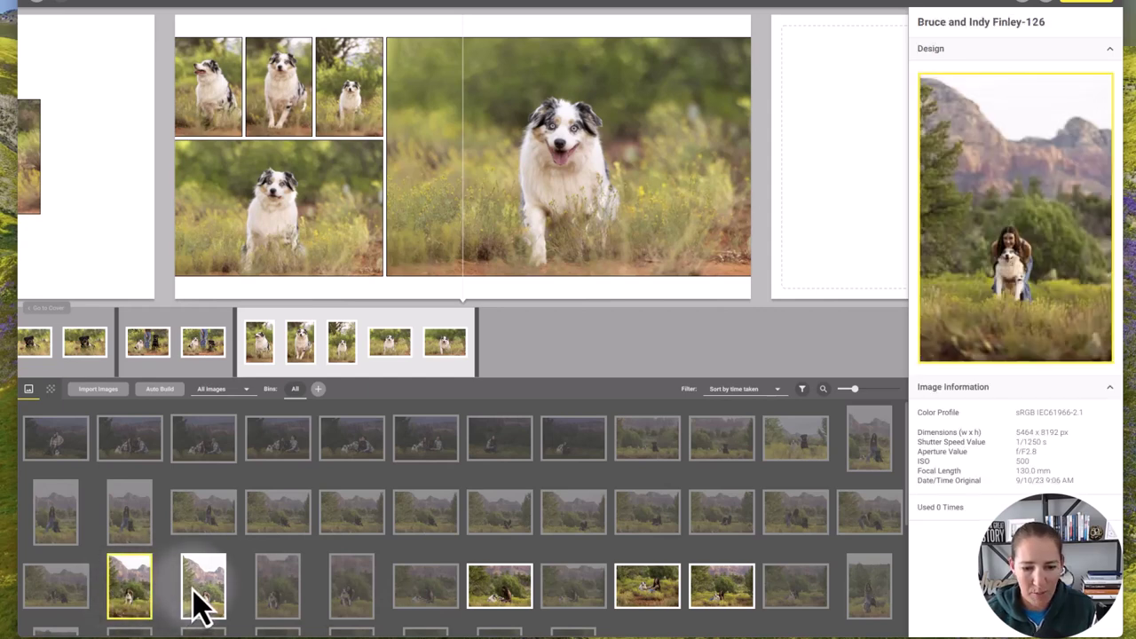
pyautogui.keyDown('shift'); pyautogui.click(198, 603); pyautogui.keyUp('shift')
pyautogui.press('Escape')
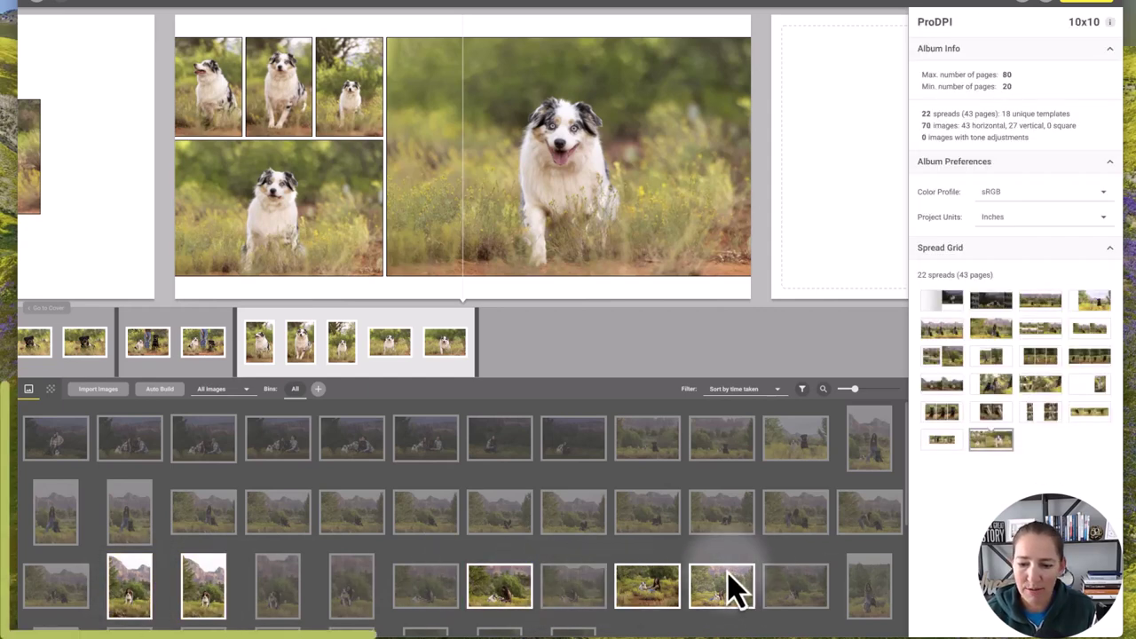
pyautogui.click(672, 611)
pyautogui.keyDown('super'); pyautogui.click(657, 609); pyautogui.keyUp('super')
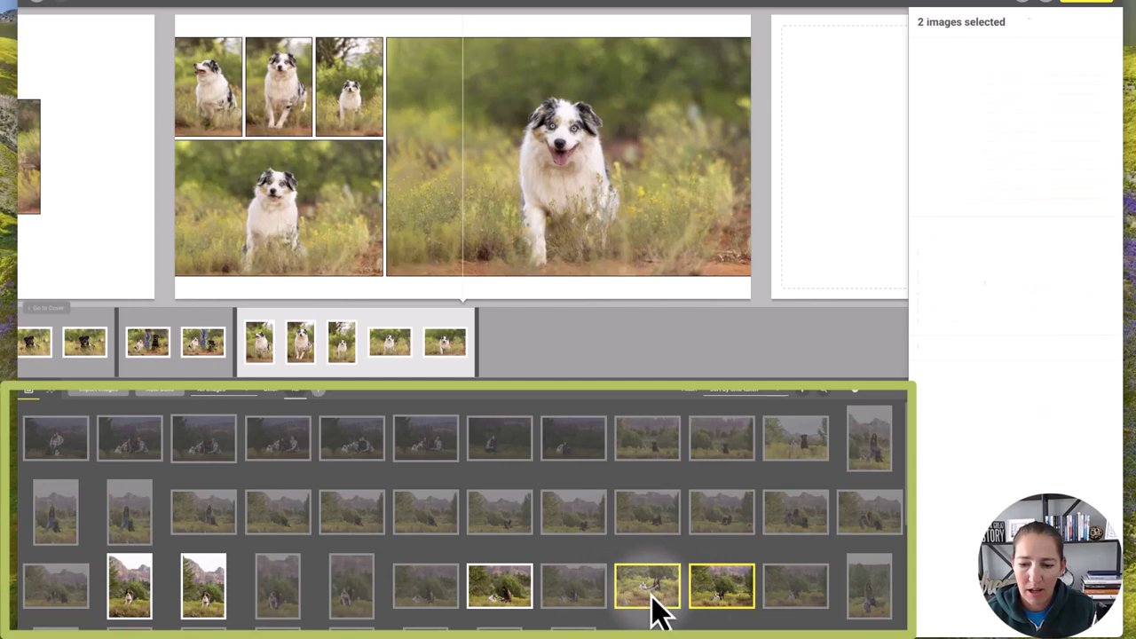
pyautogui.keyDown('super'); pyautogui.click(515, 619); pyautogui.keyUp('super')
pyautogui.moveTo(515, 618); pyautogui.dragTo(550, 374)
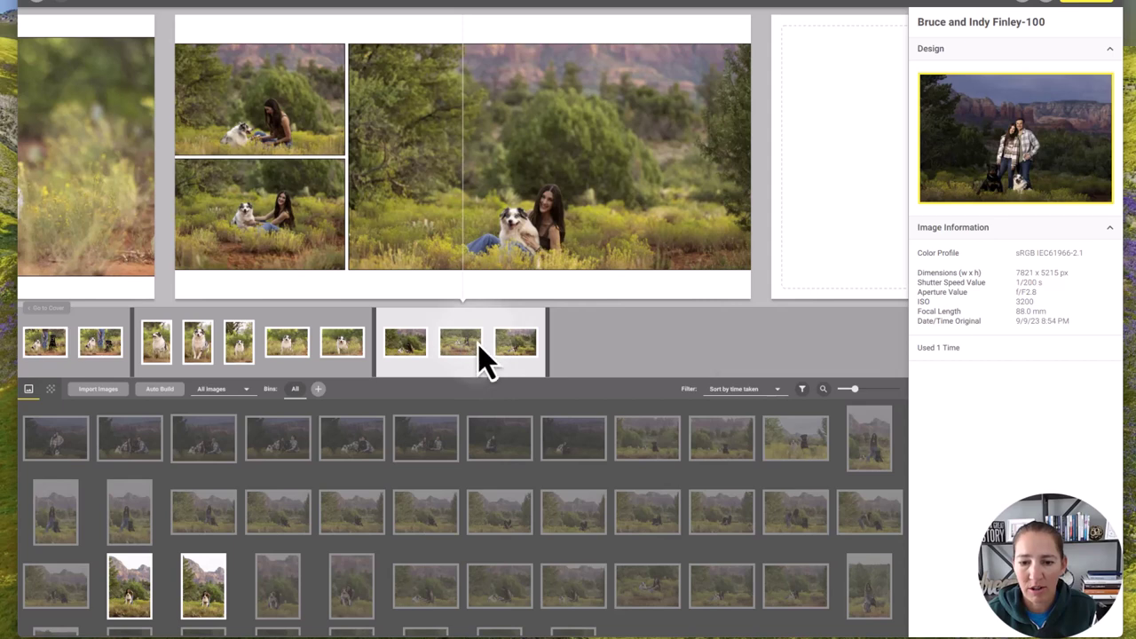
# - Change the new spread's layout to one wide photo over two small ones
pyautogui.click(448, 364)
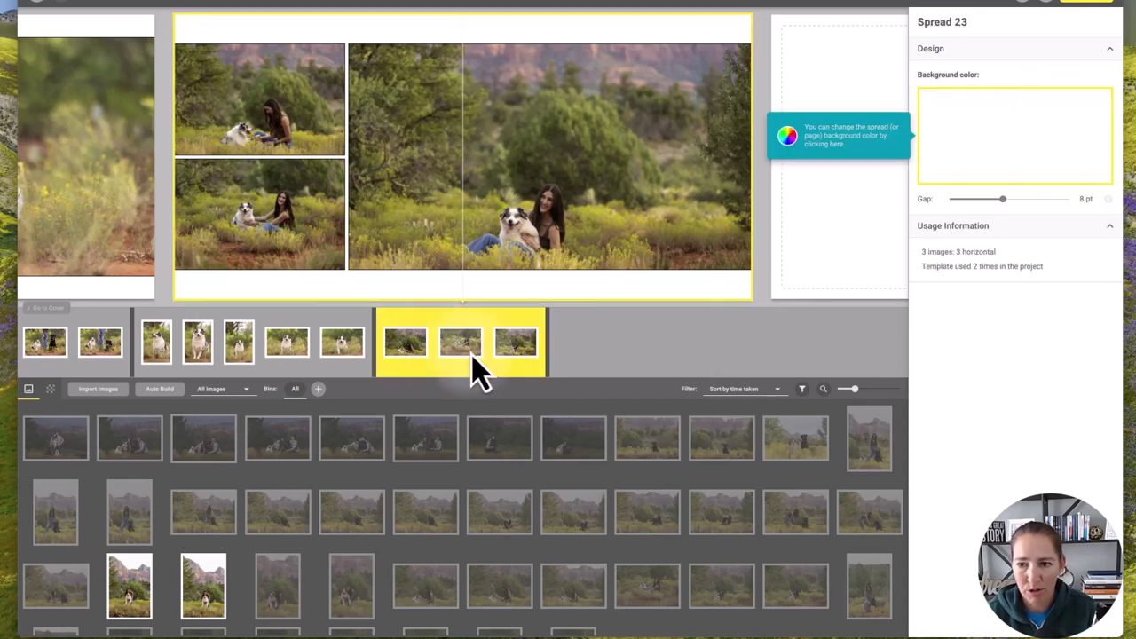
pyautogui.click(360, 388)
pyautogui.press('Right')
pyautogui.press('Right')
pyautogui.press('Right')
pyautogui.press('Right')
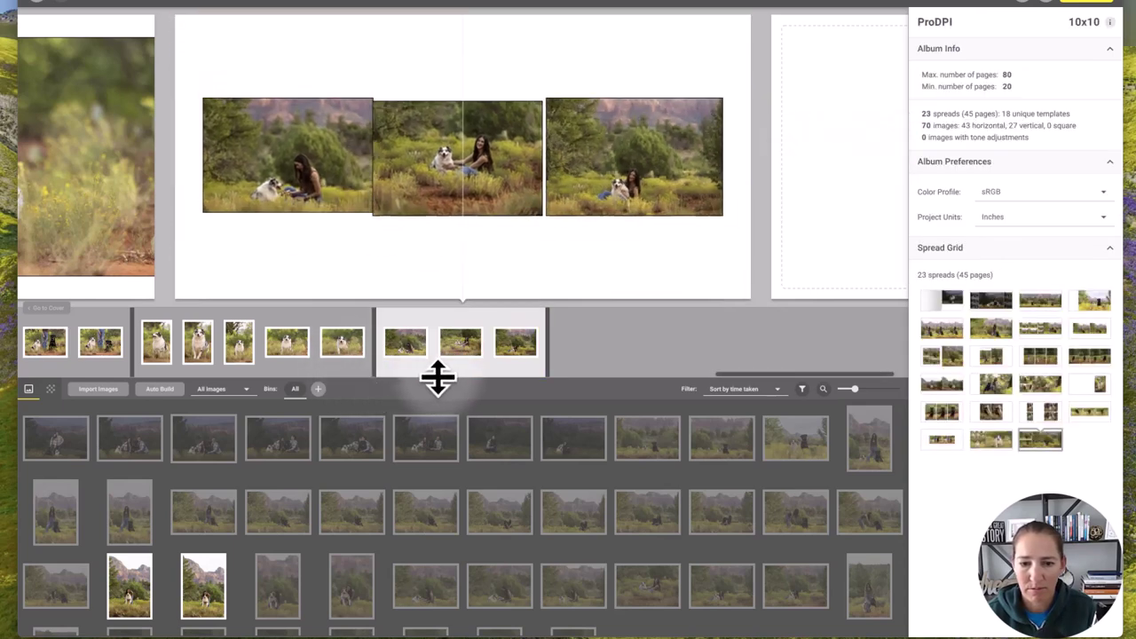
pyautogui.press('Right')
pyautogui.press('Right')
pyautogui.press('Right')
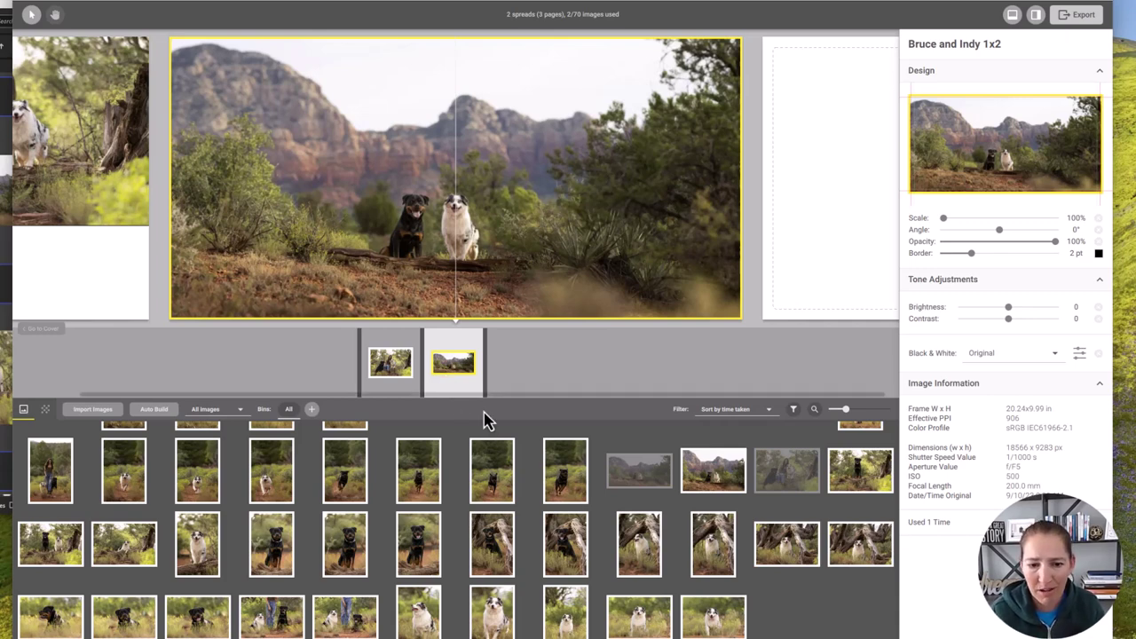
# - Add the landscape photo of the two dogs by the log as a new full spread at the end
pyautogui.moveTo(710, 473); pyautogui.dragTo(541, 388)
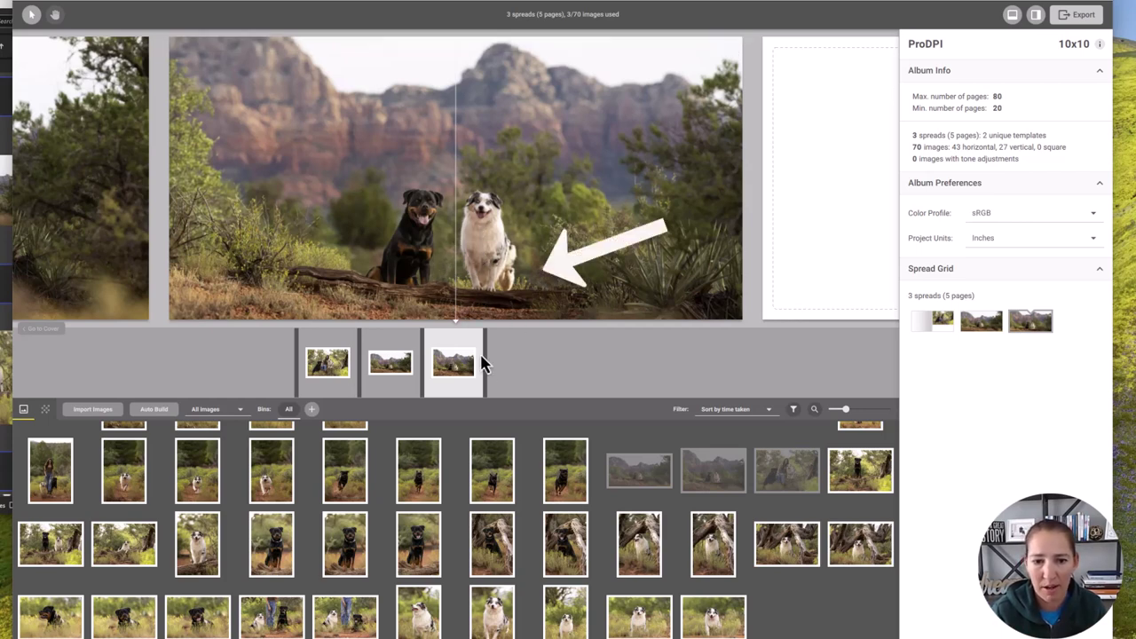
# - Nudge the two-dog photo on spread 3 higher in its frame, undoing the trial rotation
pyautogui.doubleClick(471, 310)
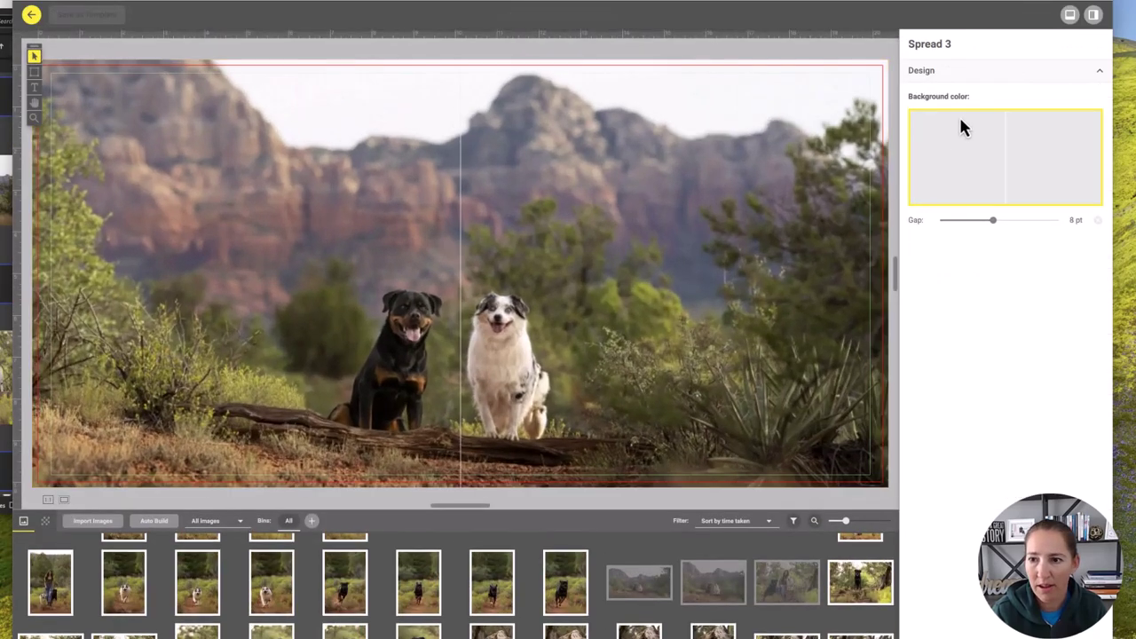
pyautogui.click(951, 148)
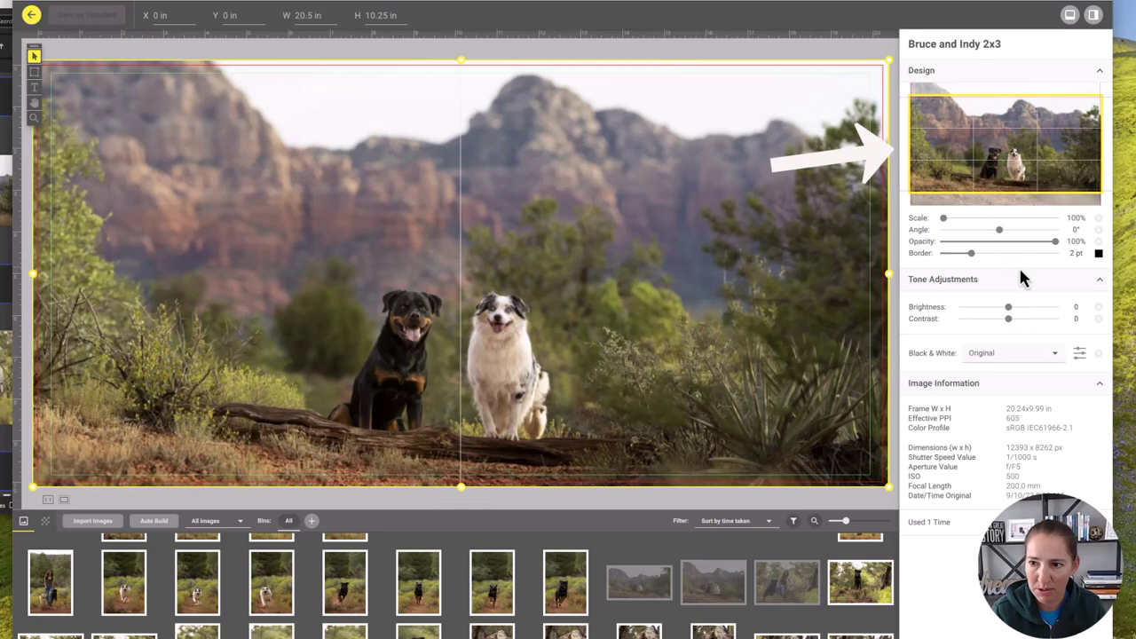
pyautogui.moveTo(1015, 183)
pyautogui.mouseDown()
pyautogui.moveTo(1015, 168)
pyautogui.moveTo(1019, 180)
pyautogui.mouseUp()
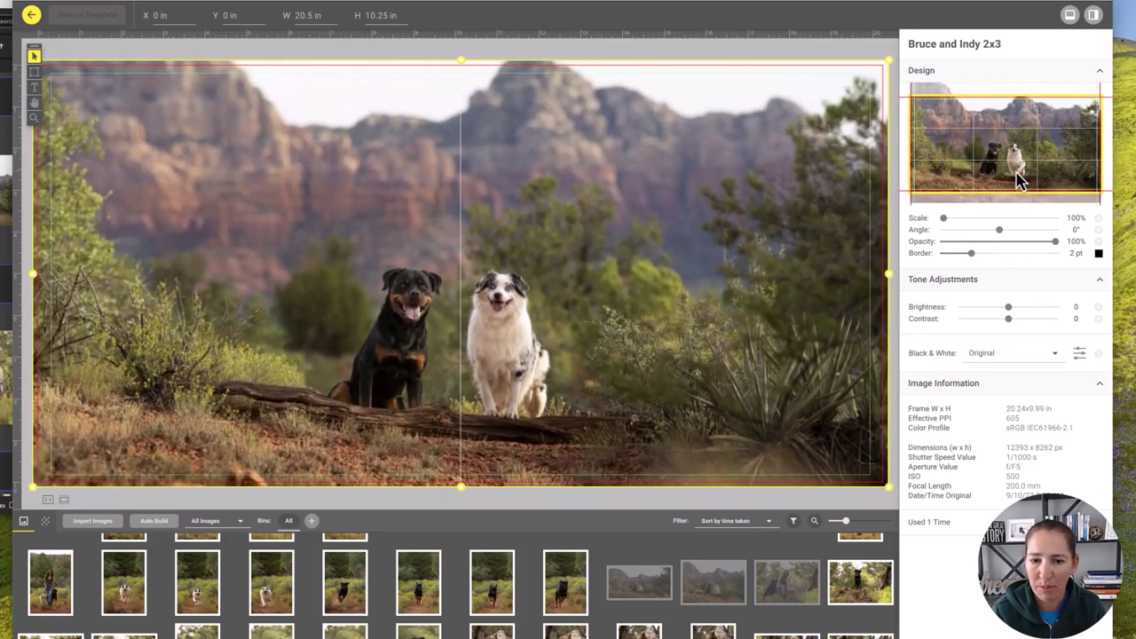
pyautogui.moveTo(998, 230); pyautogui.dragTo(994, 233)
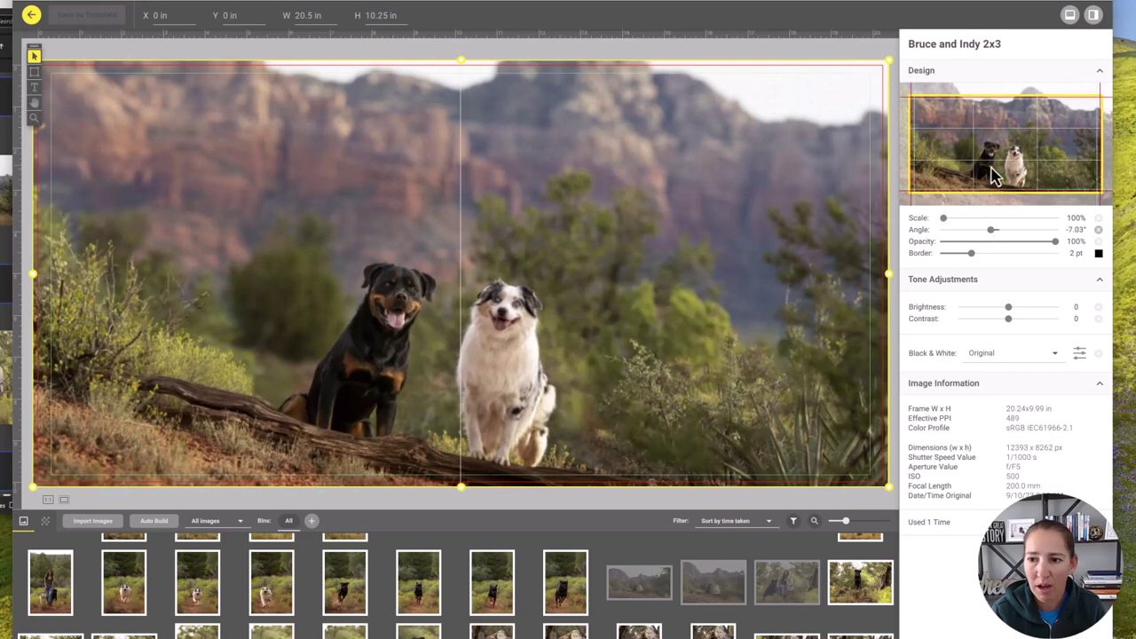
pyautogui.press('super+z')
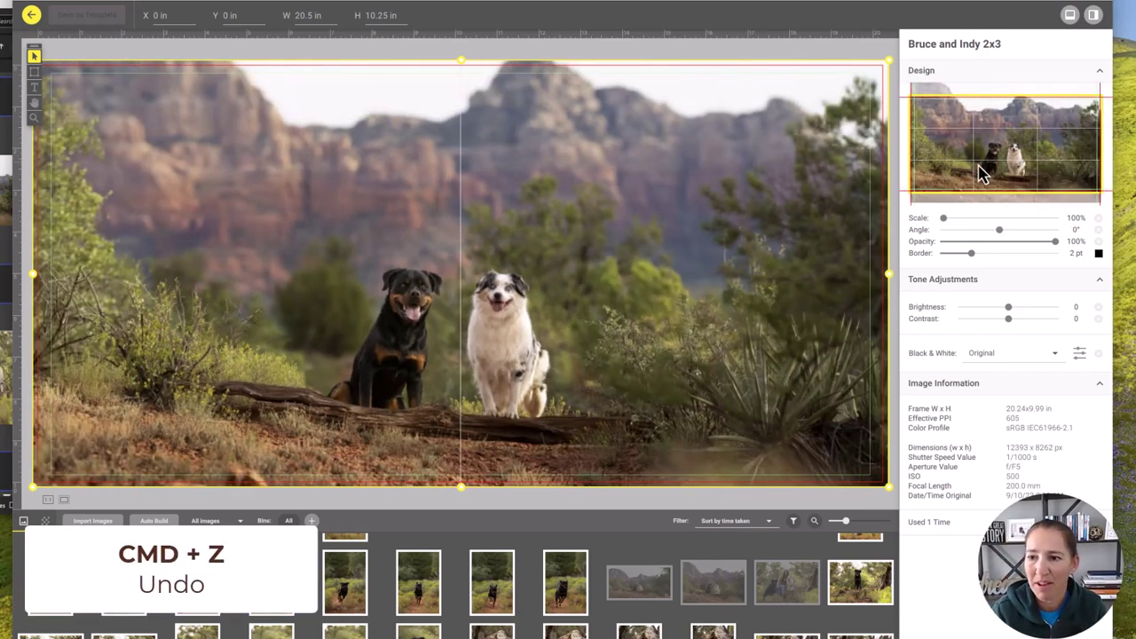
pyautogui.press('Return')
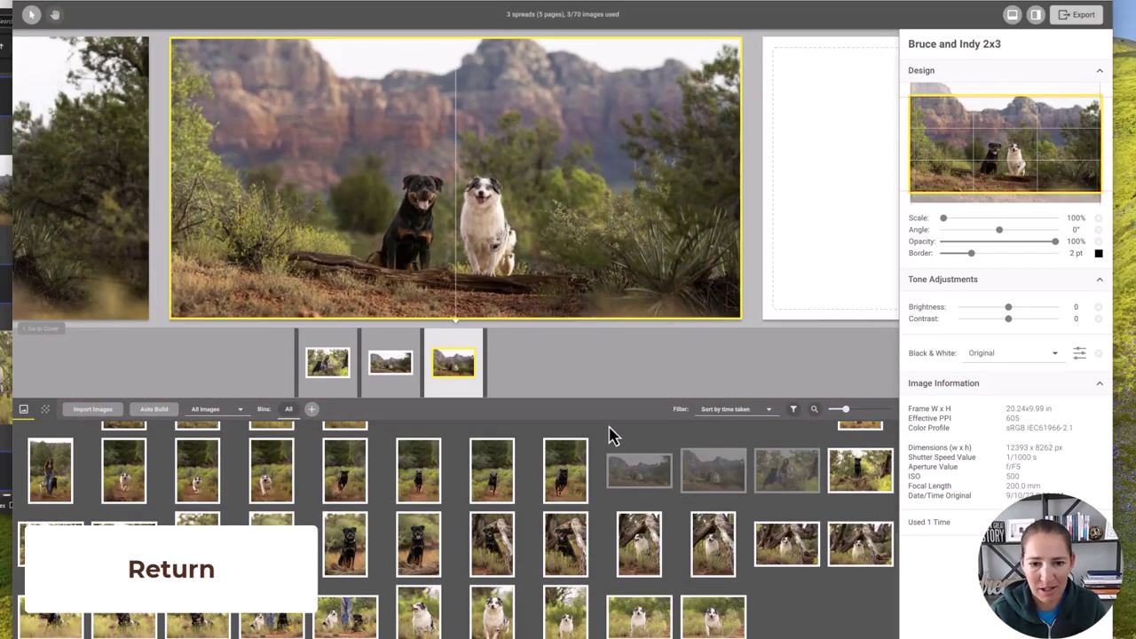
# - Scale the second spread's two-dog panorama to about 107% and shift it so the dogs sit nearer center
pyautogui.click(397, 371)
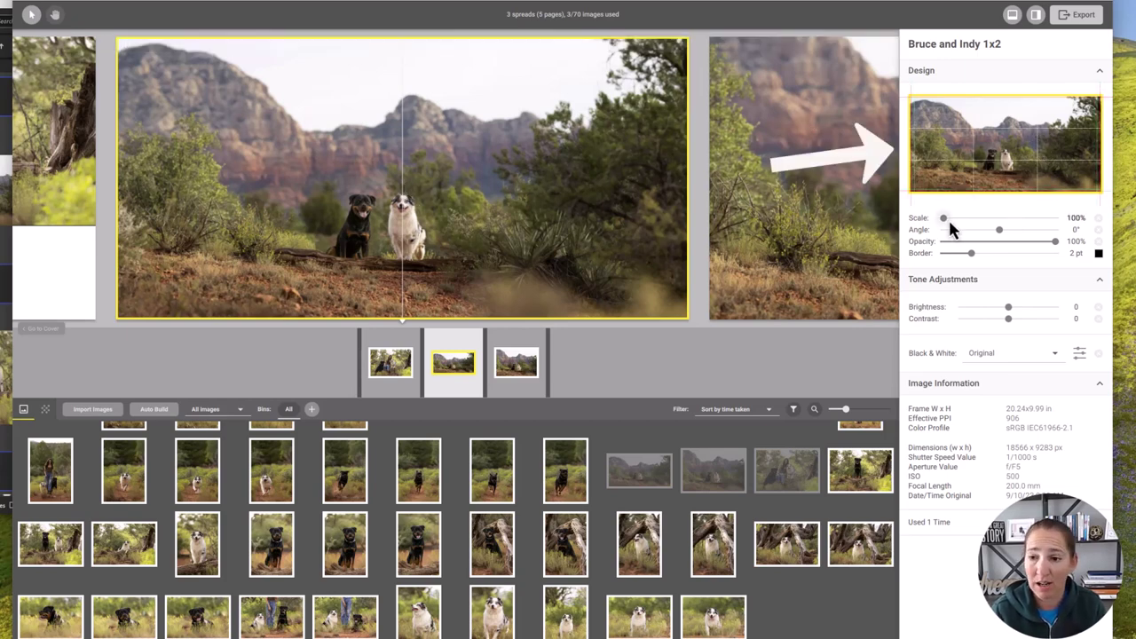
pyautogui.moveTo(946, 218); pyautogui.dragTo(953, 223)
pyautogui.moveTo(1022, 173); pyautogui.dragTo(1044, 174)
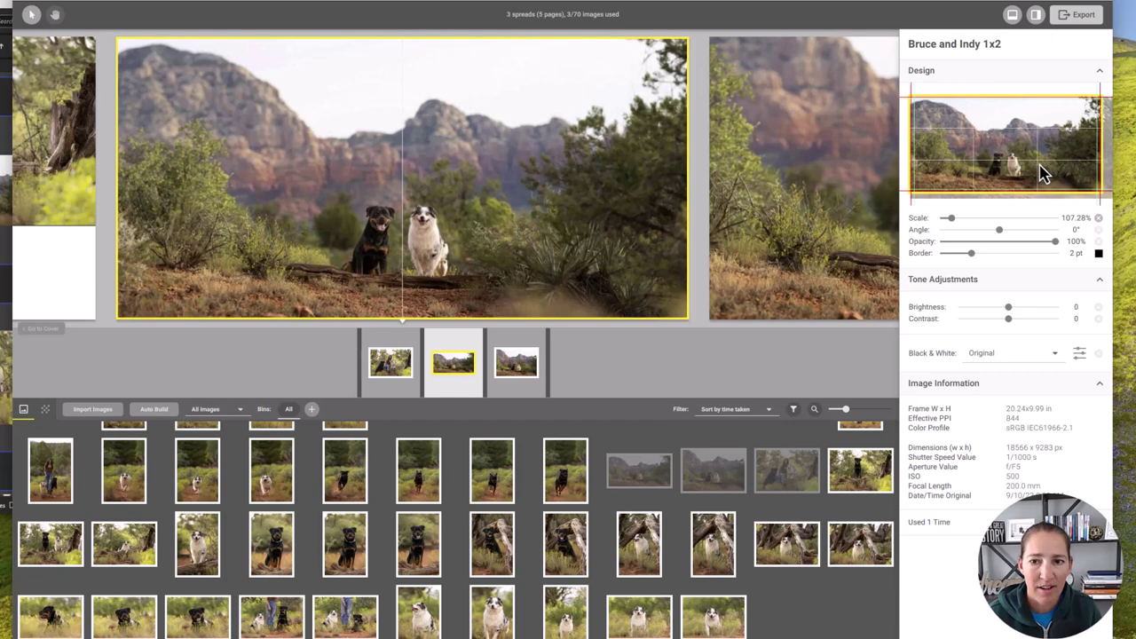